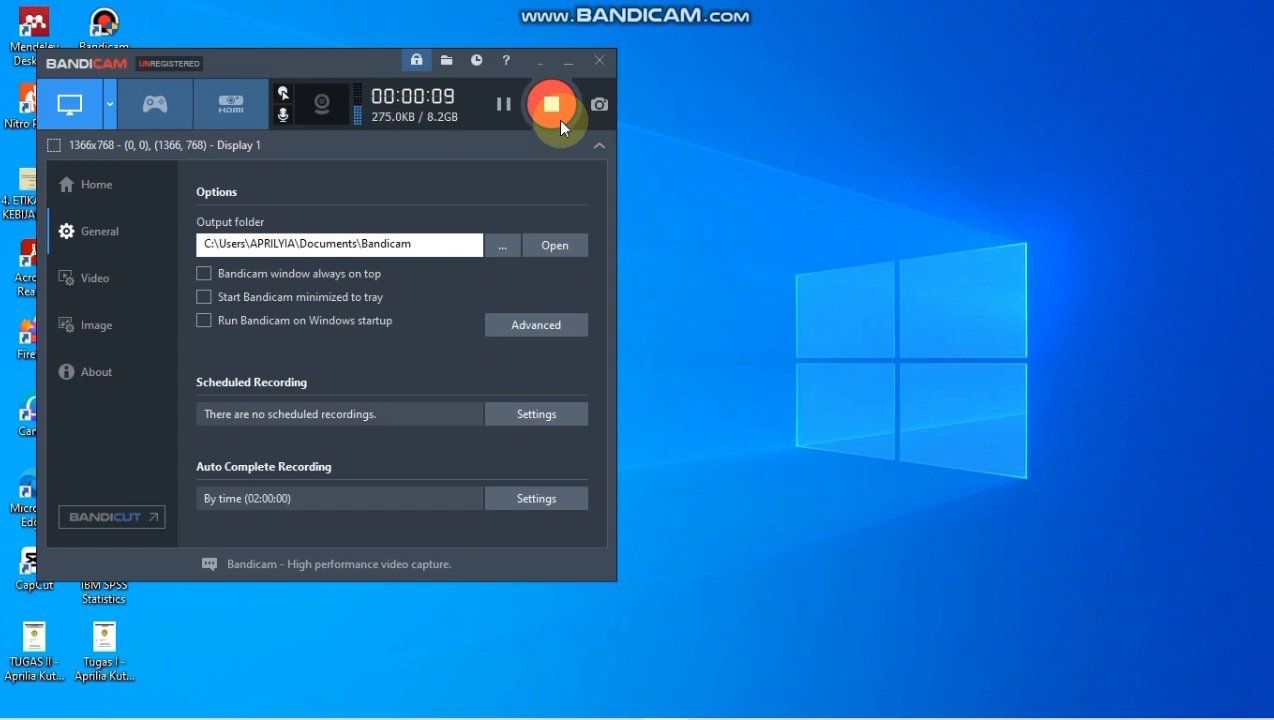
# Switch to the WordPad notes and read the homogeneity test explanation and its decision criteria from start to end.
pyautogui.click(564, 61)
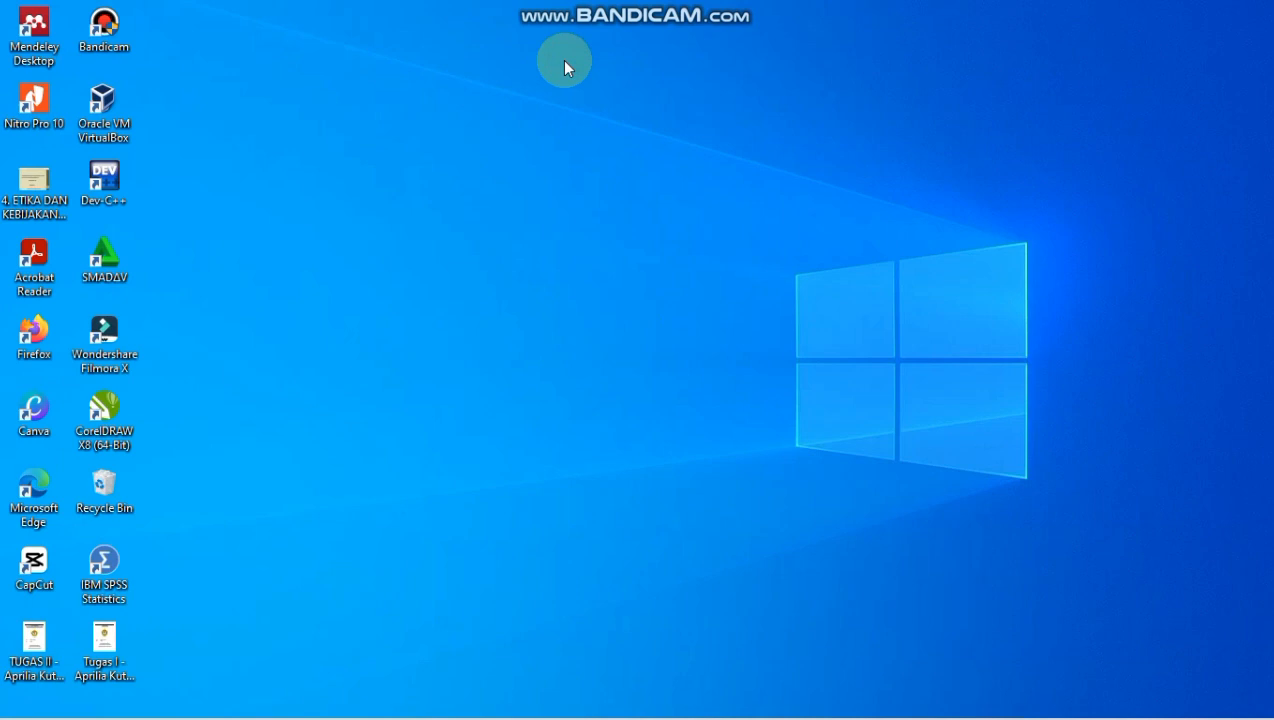
pyautogui.moveTo(754, 706)
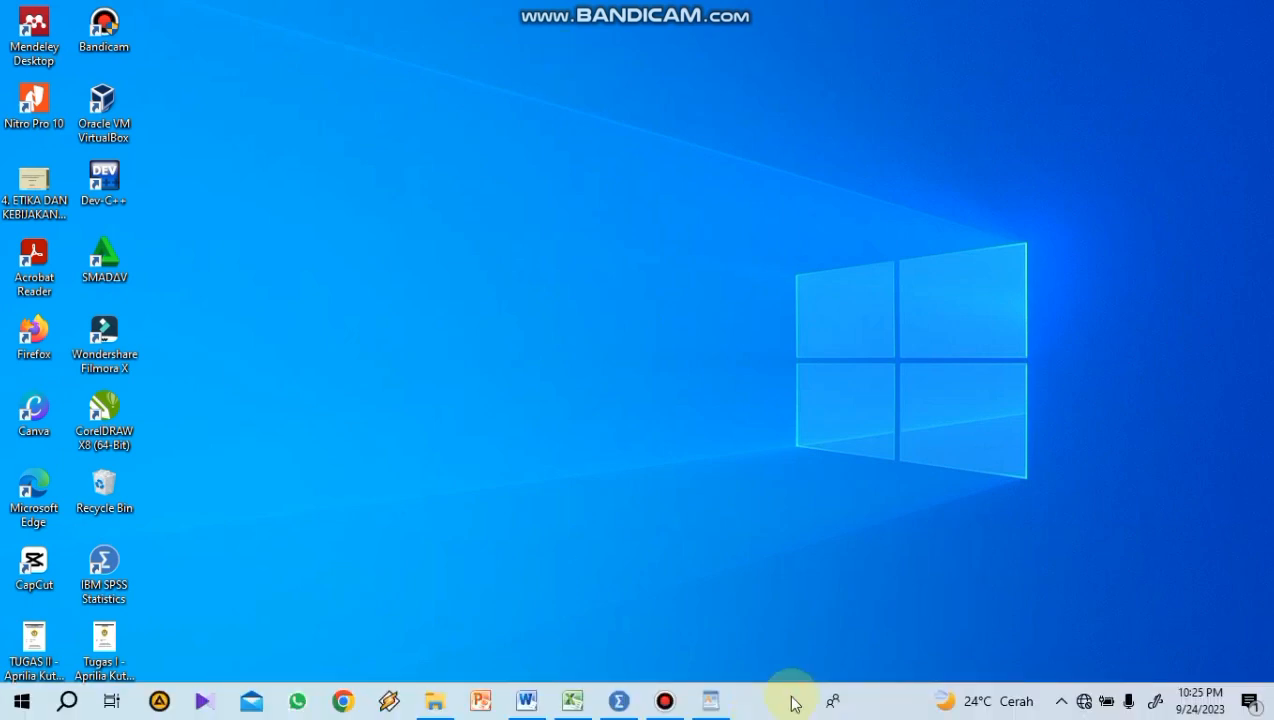
pyautogui.click(714, 704)
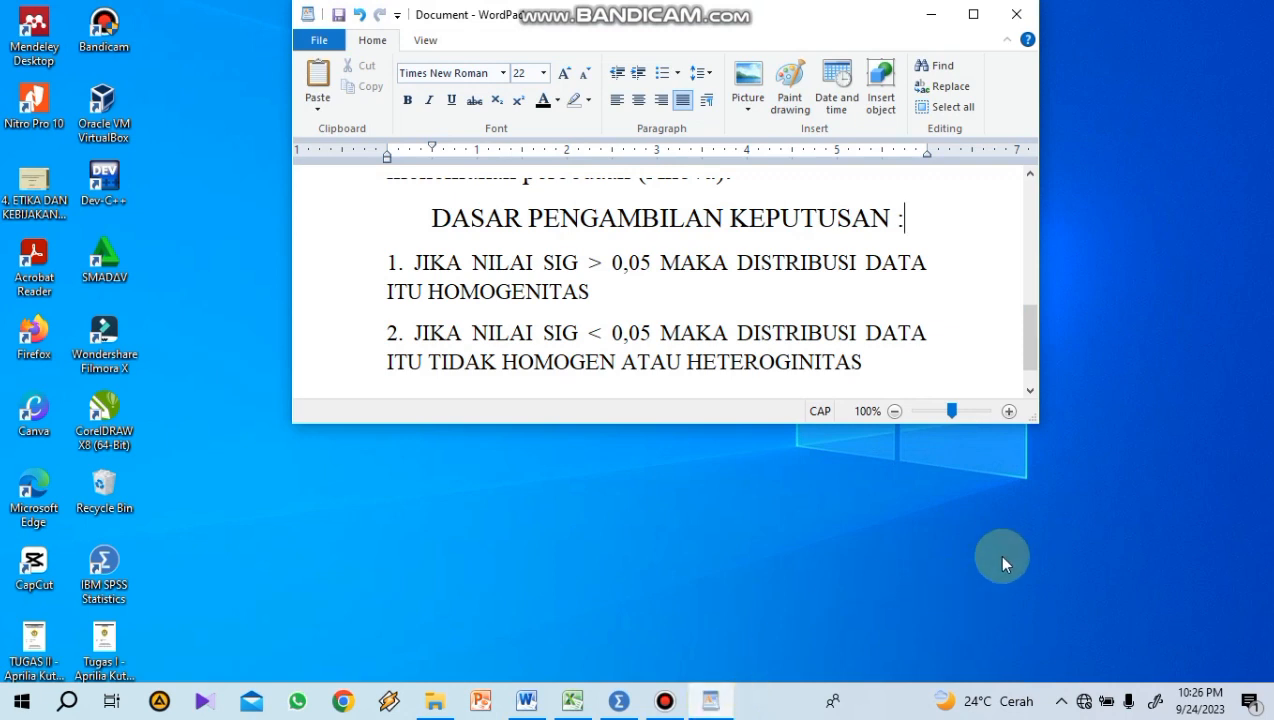
pyautogui.moveTo(1025, 328); pyautogui.dragTo(1034, 181)
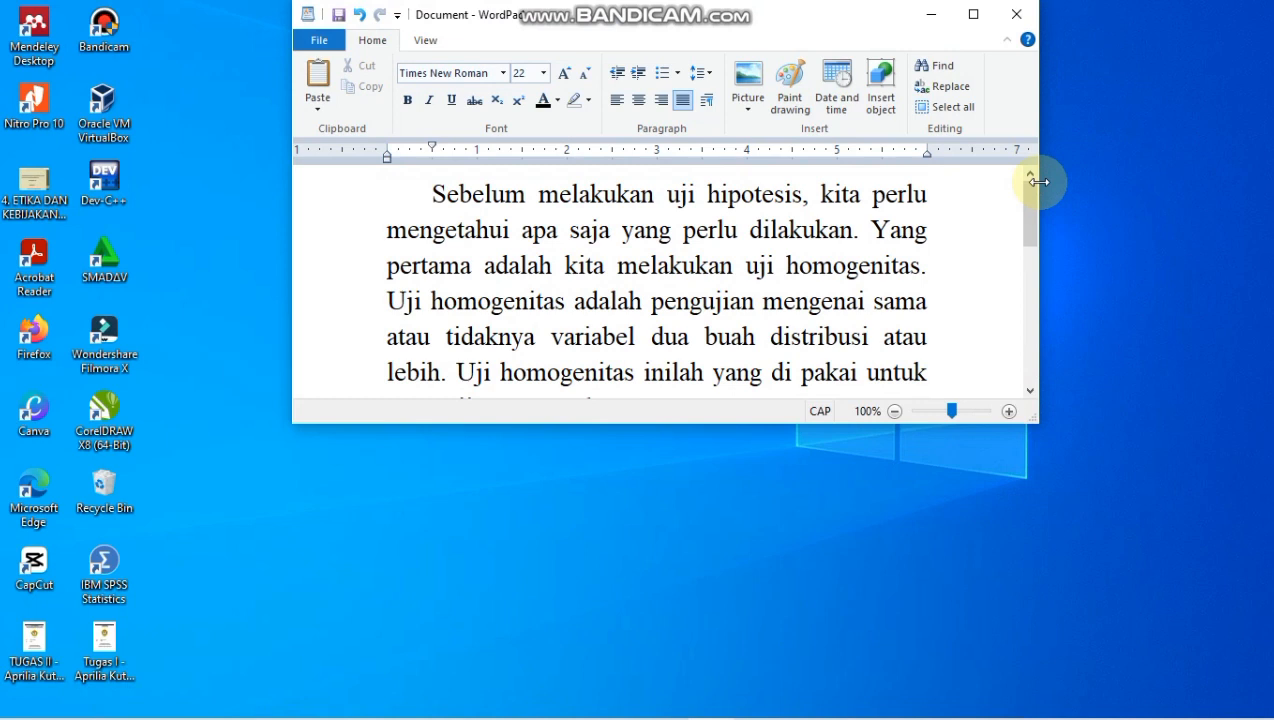
pyautogui.moveTo(1031, 196); pyautogui.dragTo(1036, 240)
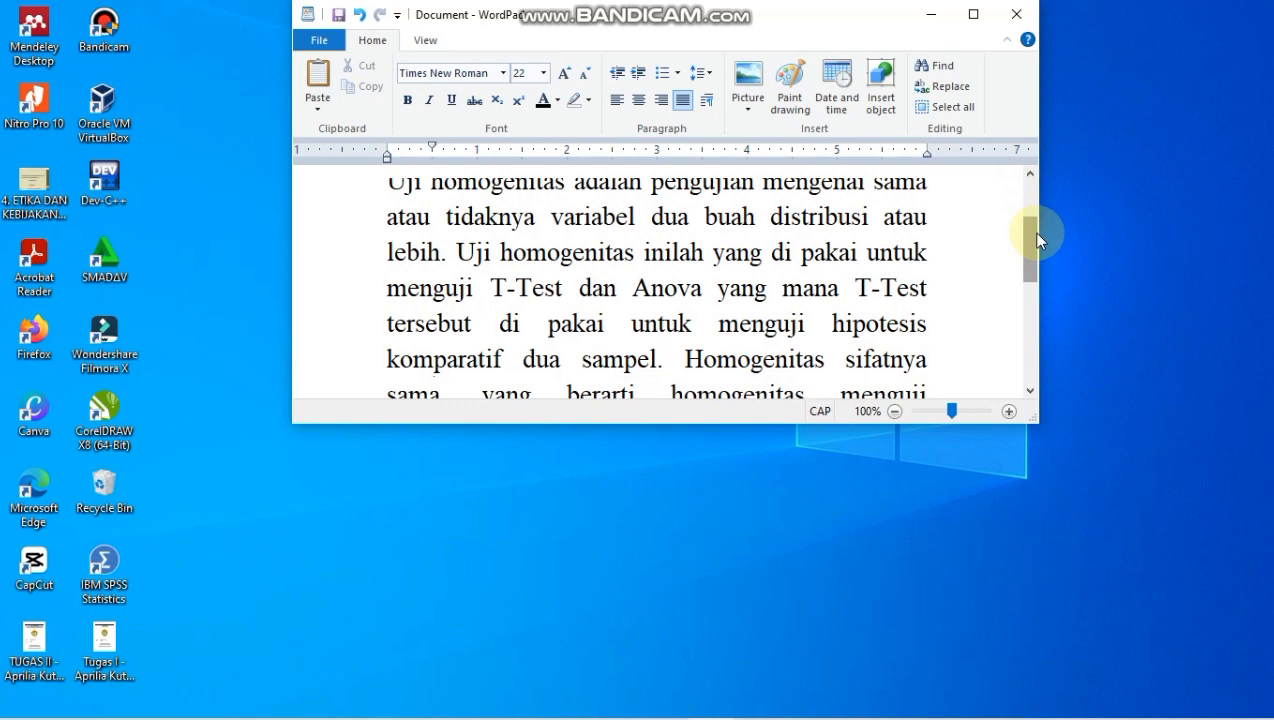
pyautogui.moveTo(1032, 242); pyautogui.dragTo(1033, 277)
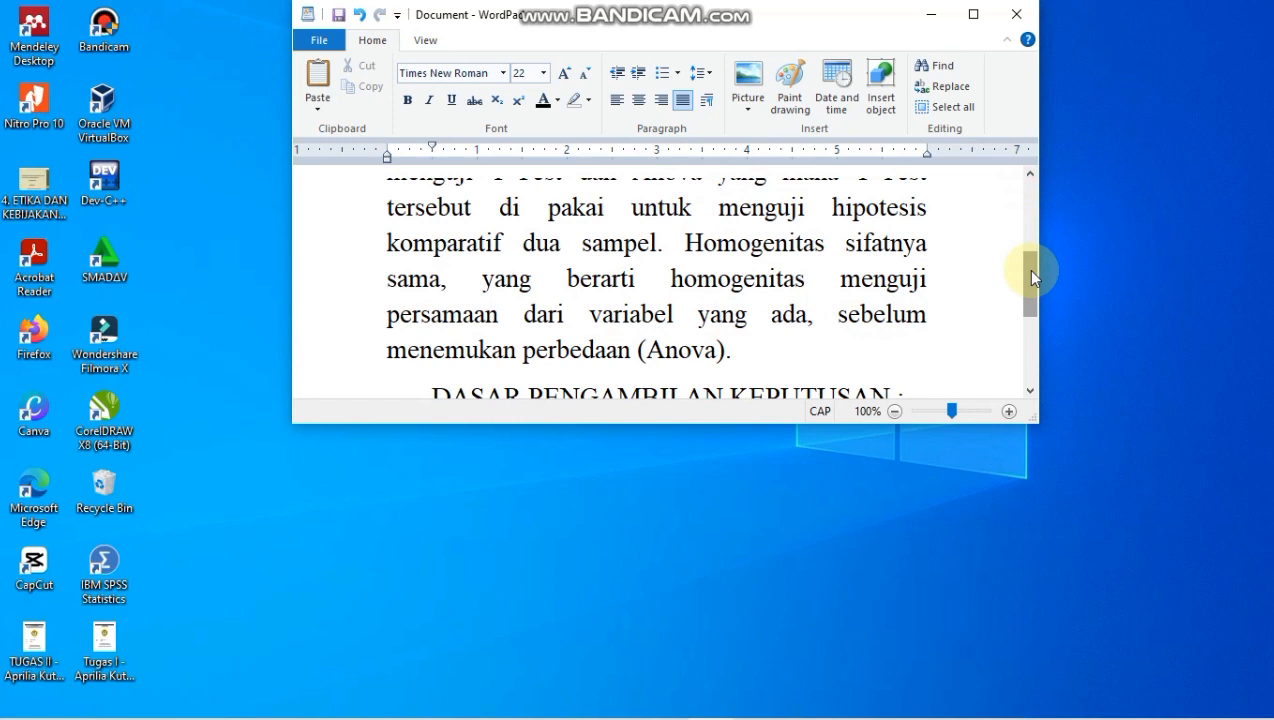
pyautogui.moveTo(1031, 271); pyautogui.dragTo(1032, 322)
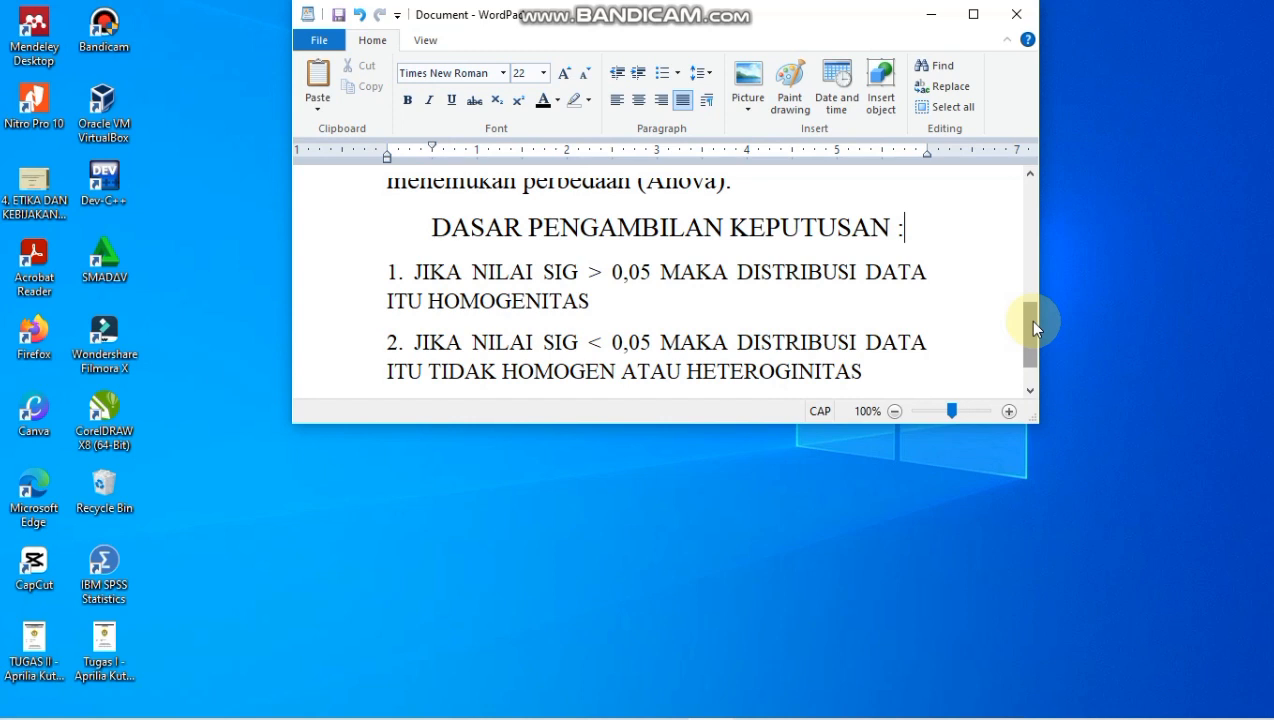
pyautogui.click(920, 15)
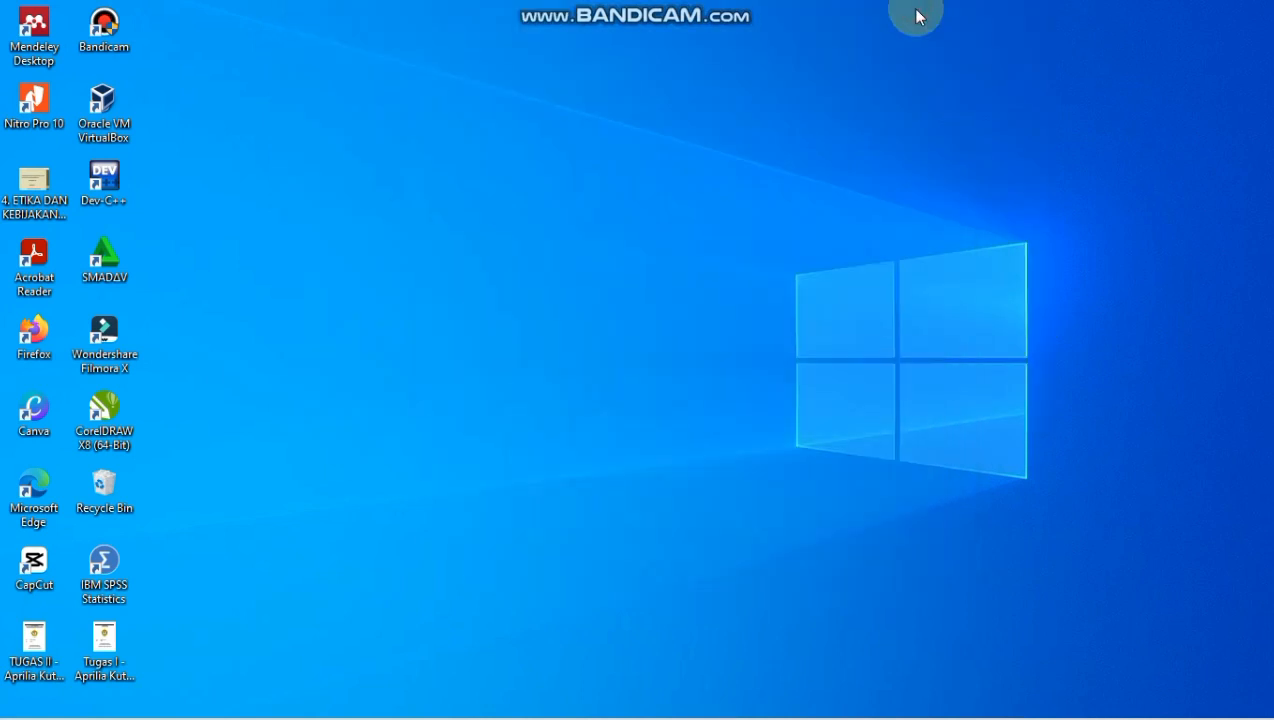
# Switch to the Excel workbook and examine the KODE MATA KULIAH columns for KOM. ANTARBUDAYA and KOM. PERSUASIF.
pyautogui.moveTo(660, 705)
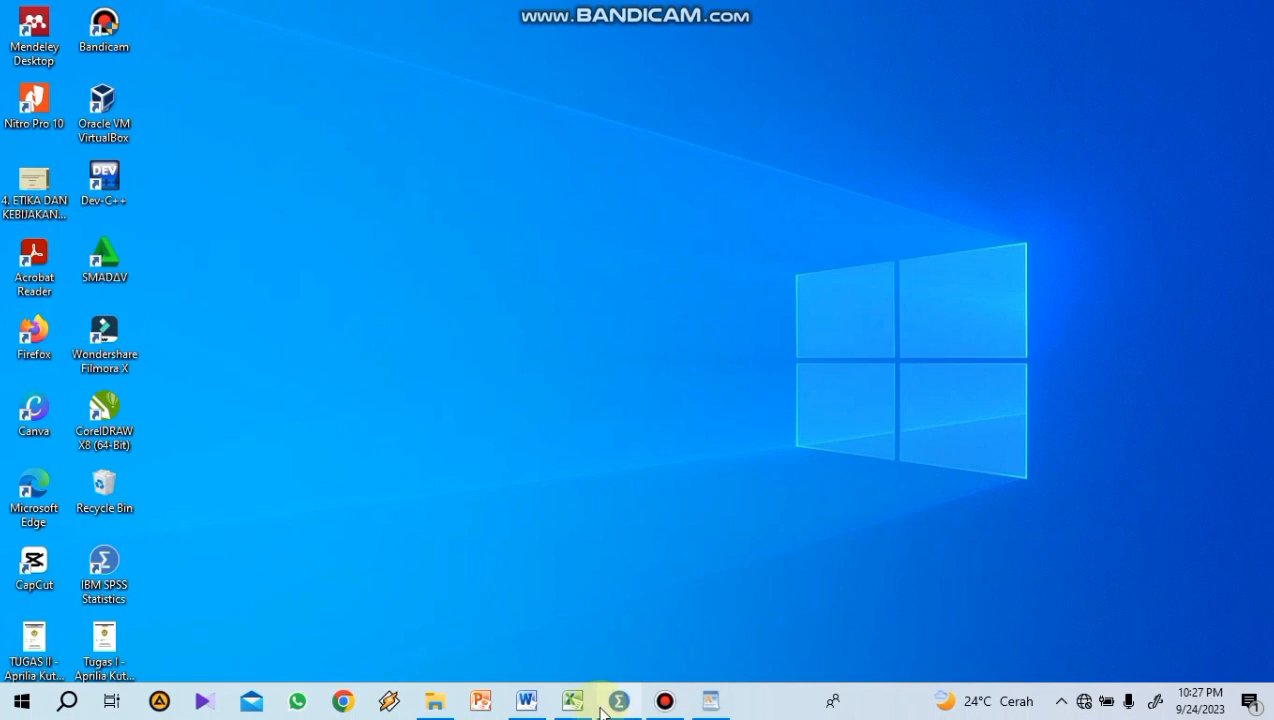
pyautogui.moveTo(573, 710)
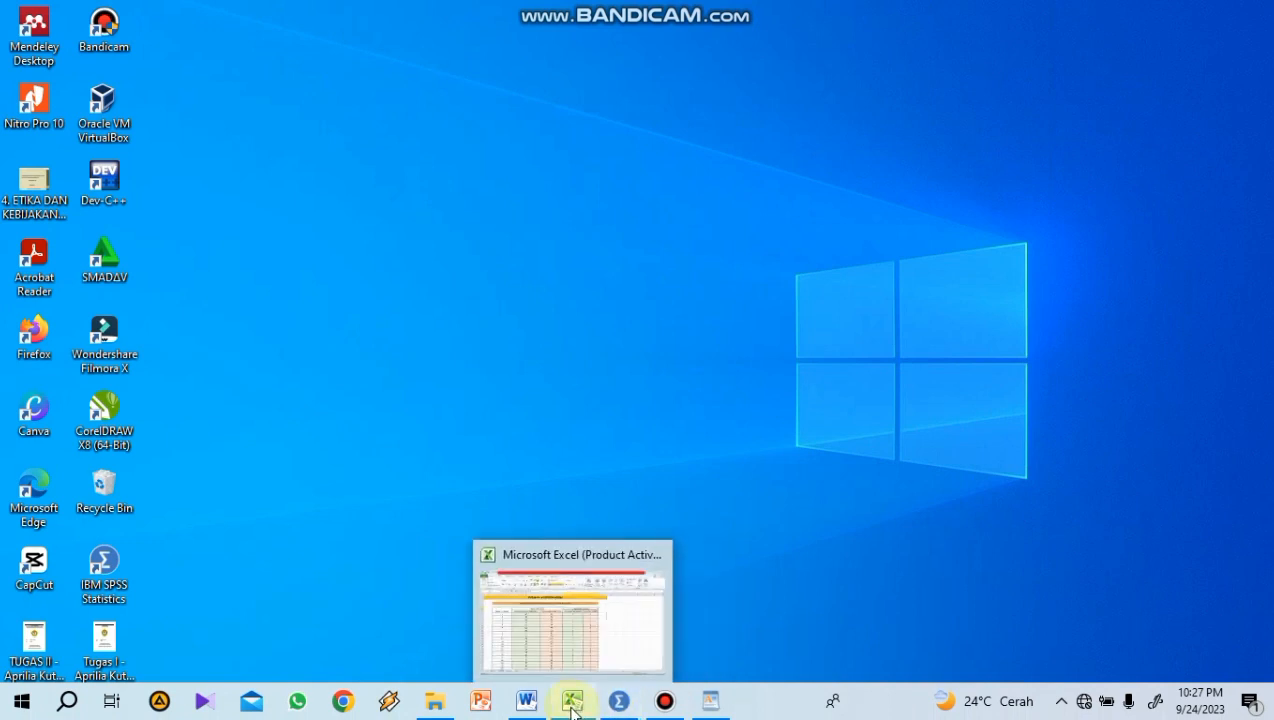
pyautogui.click(553, 635)
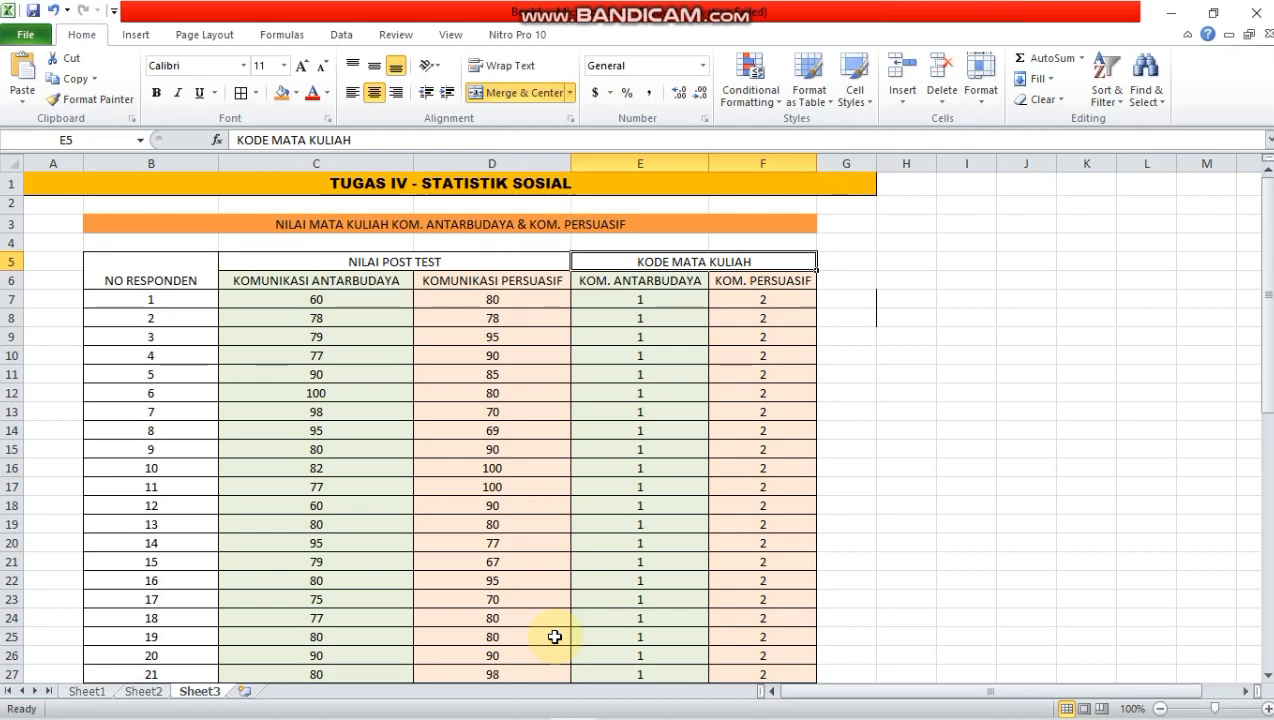
pyautogui.click(652, 300)
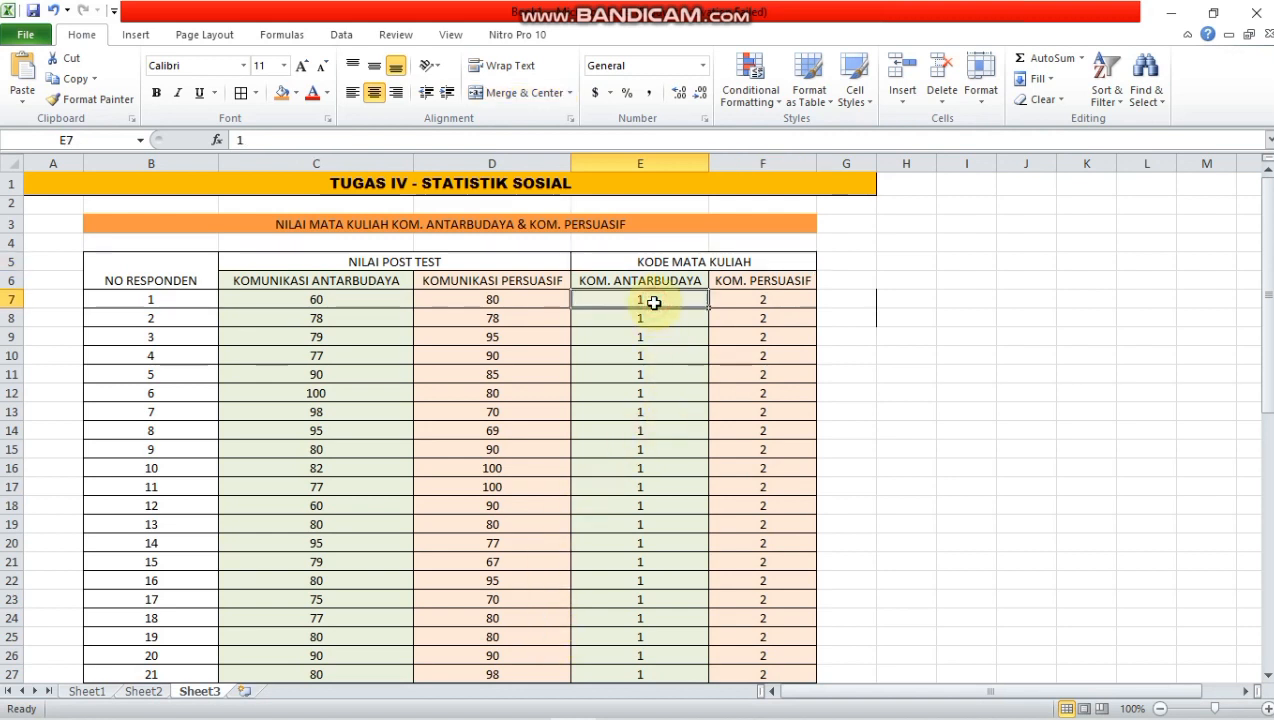
pyautogui.click(735, 302)
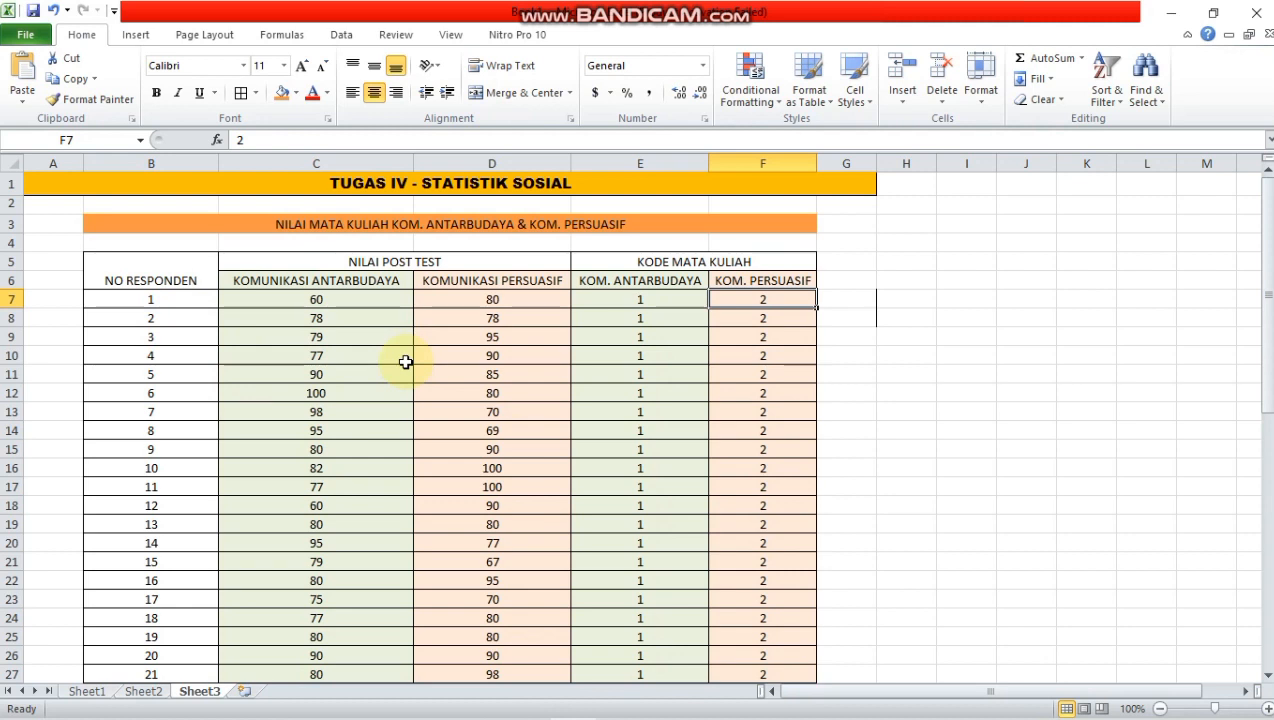
pyautogui.click(673, 304)
pyautogui.moveTo(650, 265); pyautogui.dragTo(741, 235)
pyautogui.moveTo(759, 663); pyautogui.dragTo(742, 532)
pyautogui.click(632, 390)
pyautogui.click(792, 392)
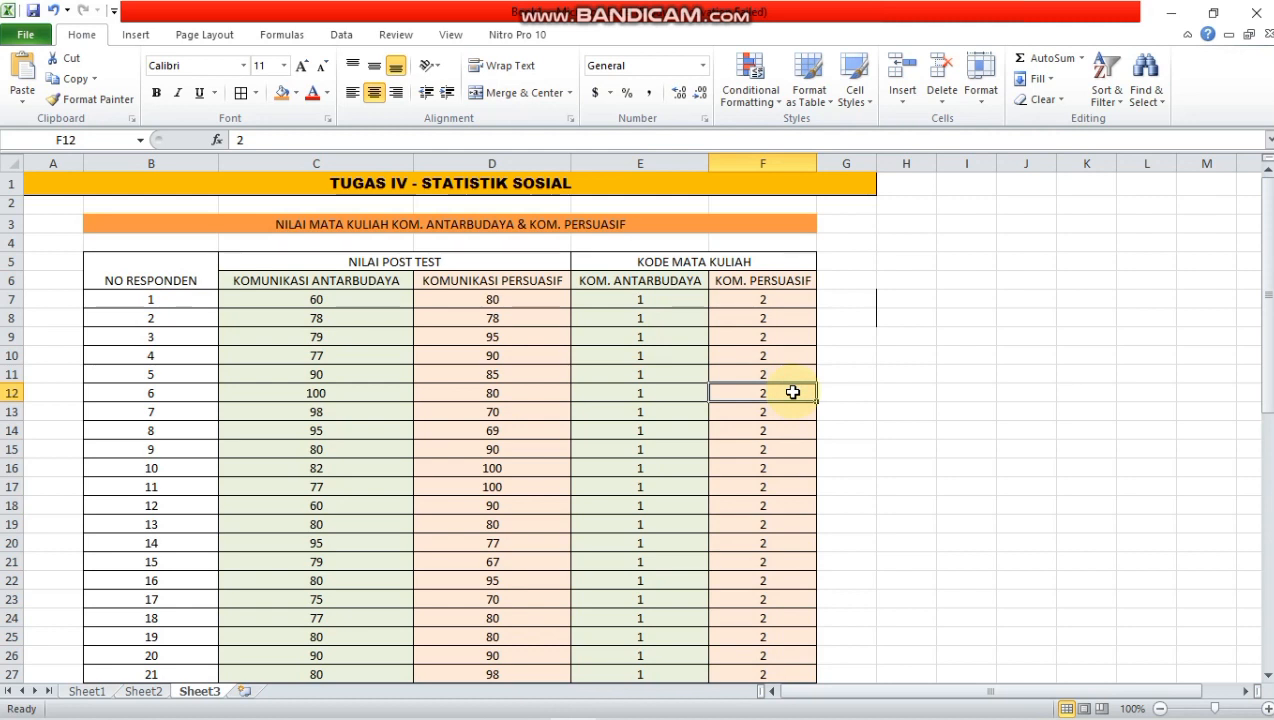
pyautogui.click(651, 357)
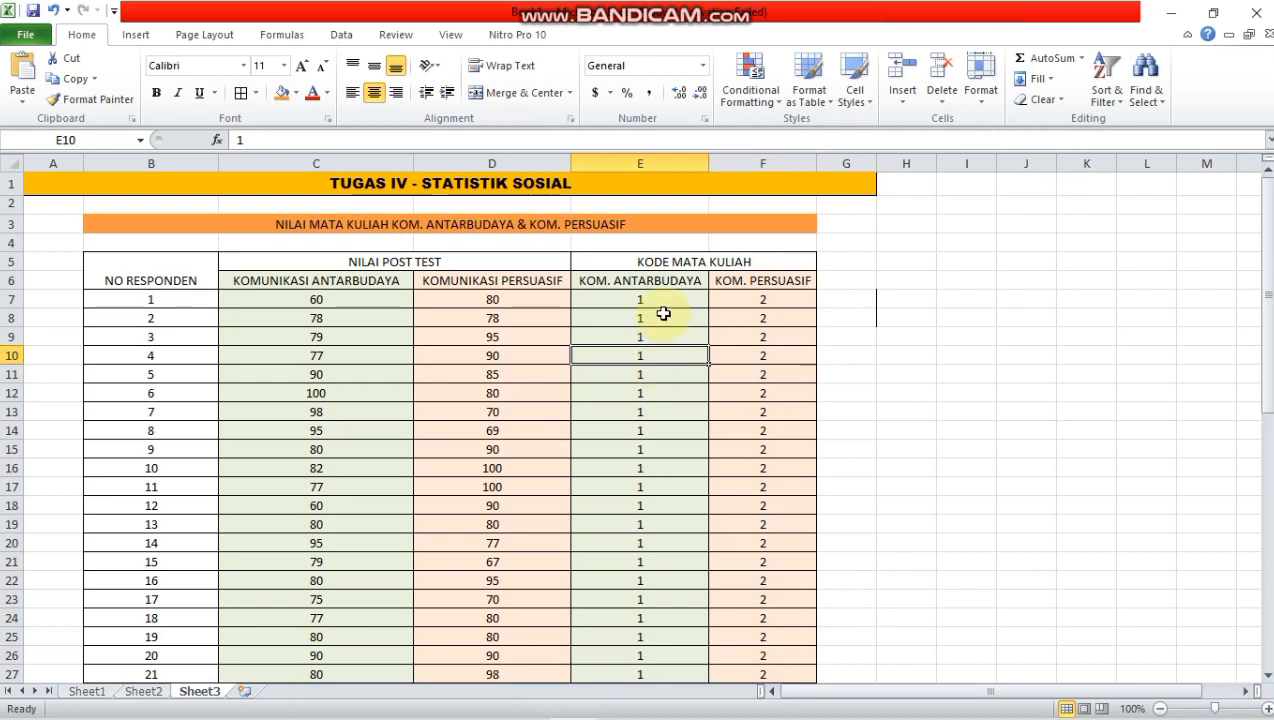
pyautogui.click(663, 314)
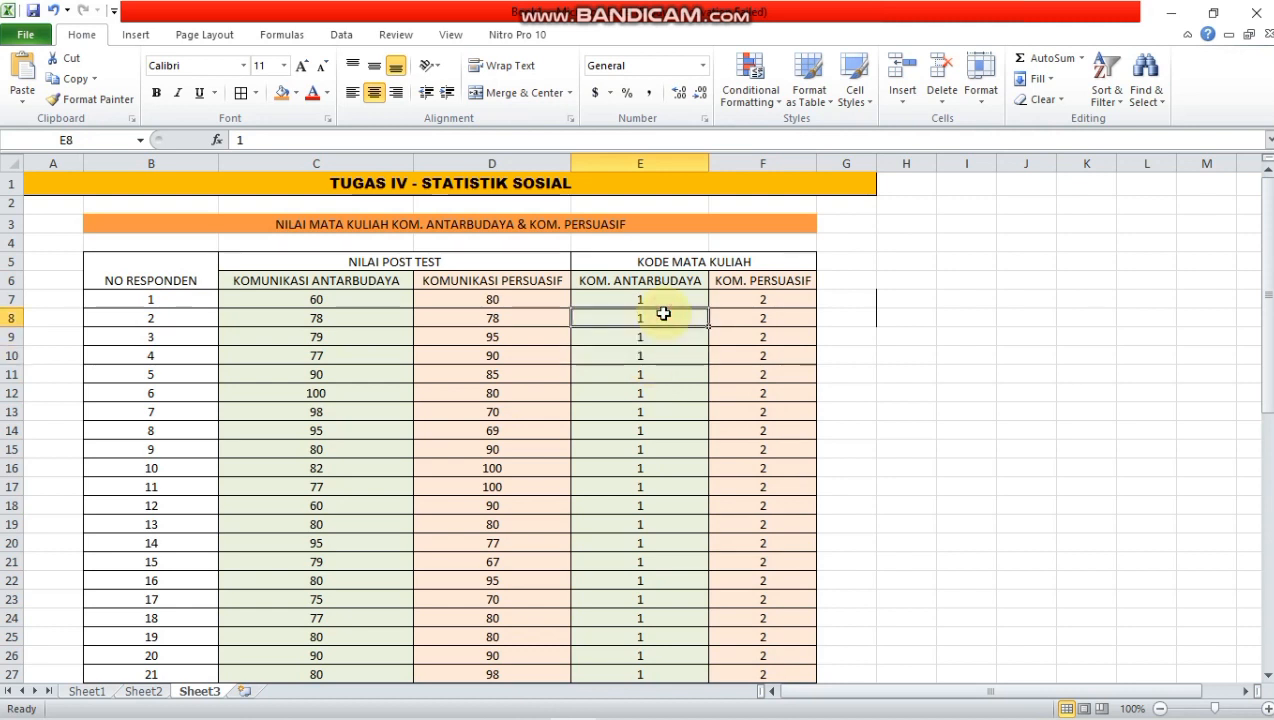
pyautogui.moveTo(660, 295); pyautogui.dragTo(665, 503)
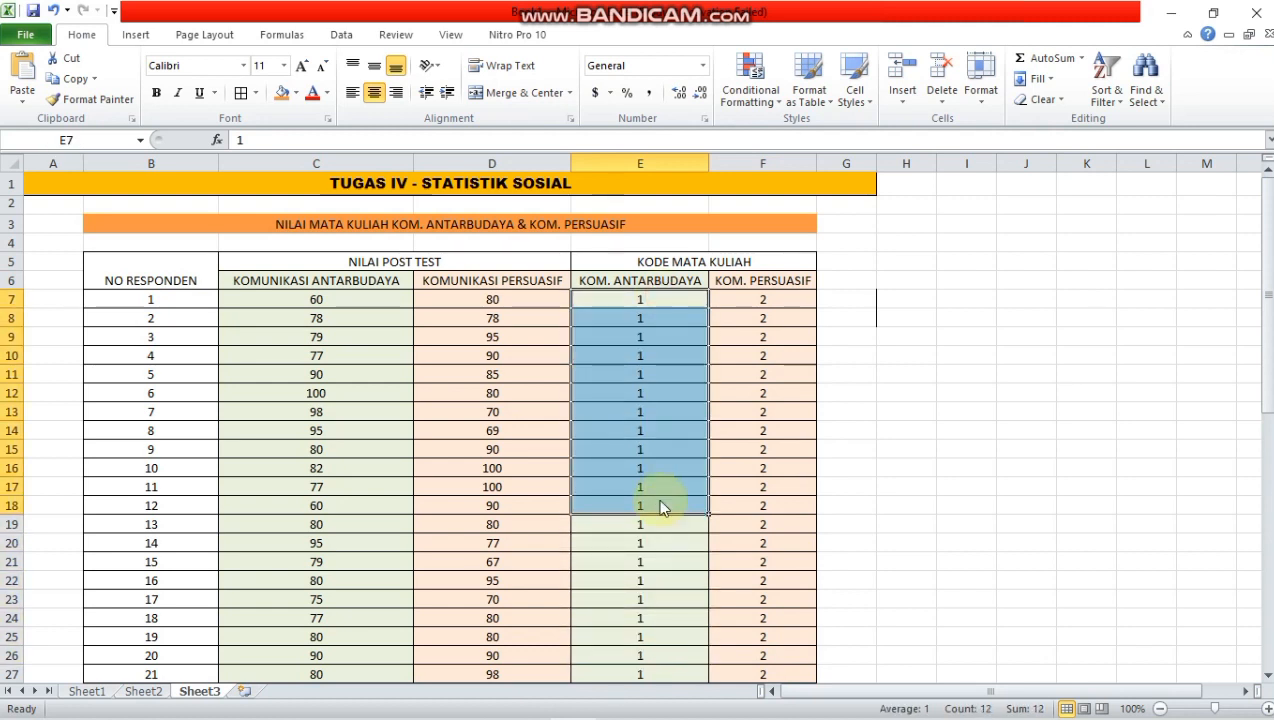
pyautogui.click(764, 455)
pyautogui.click(759, 333)
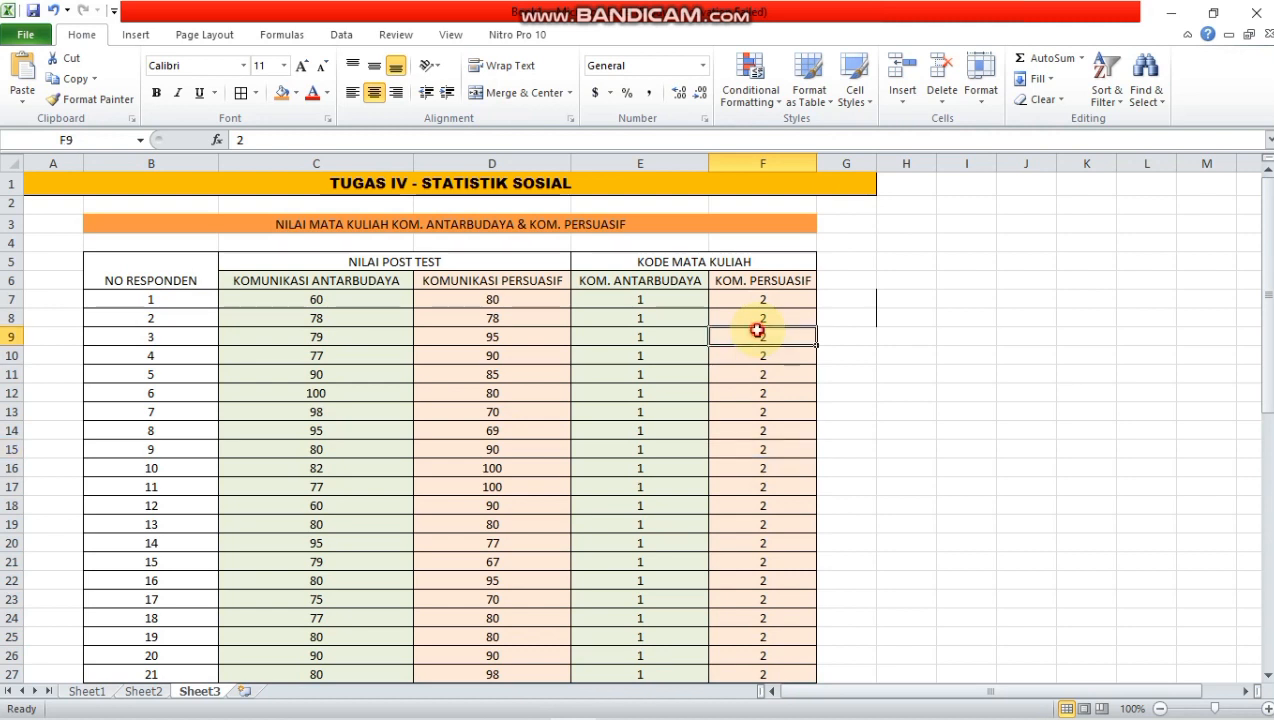
# Examine the NILAI POST TEST score columns in the respondent table.
pyautogui.moveTo(287, 255); pyautogui.dragTo(410, 530)
pyautogui.click(370, 398)
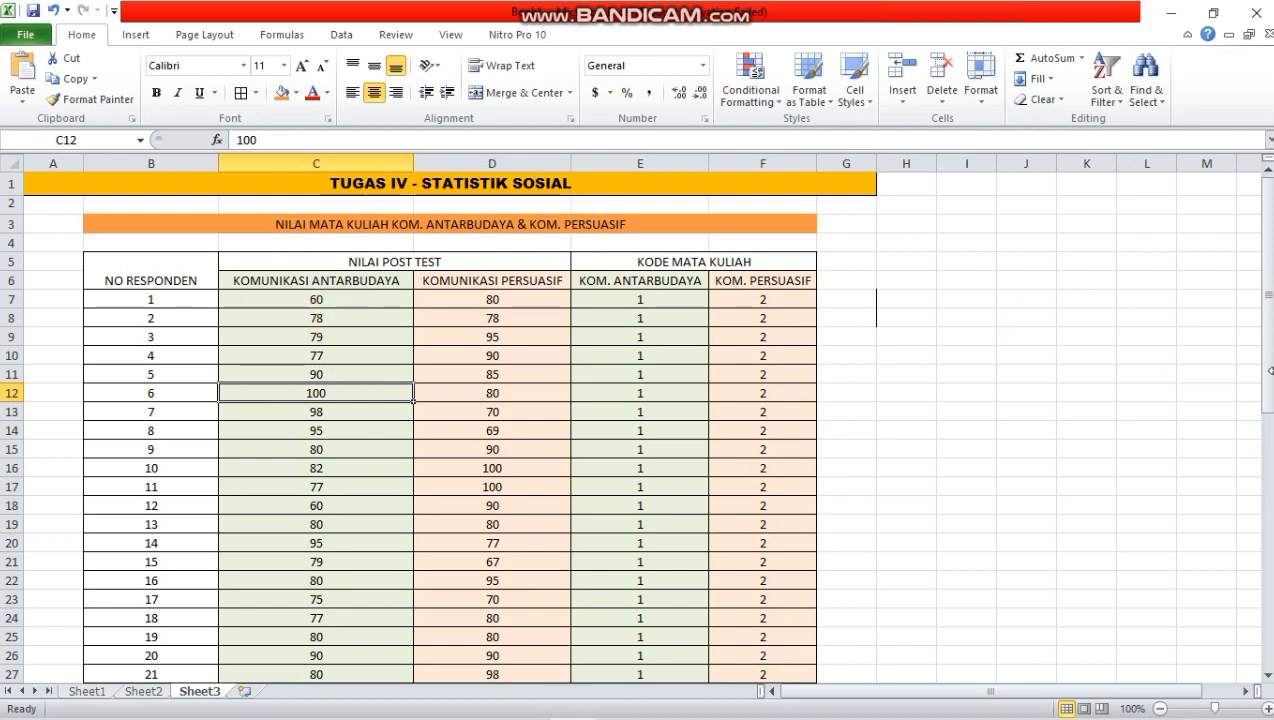
pyautogui.moveTo(1268, 372); pyautogui.dragTo(1245, 299)
pyautogui.click(368, 319)
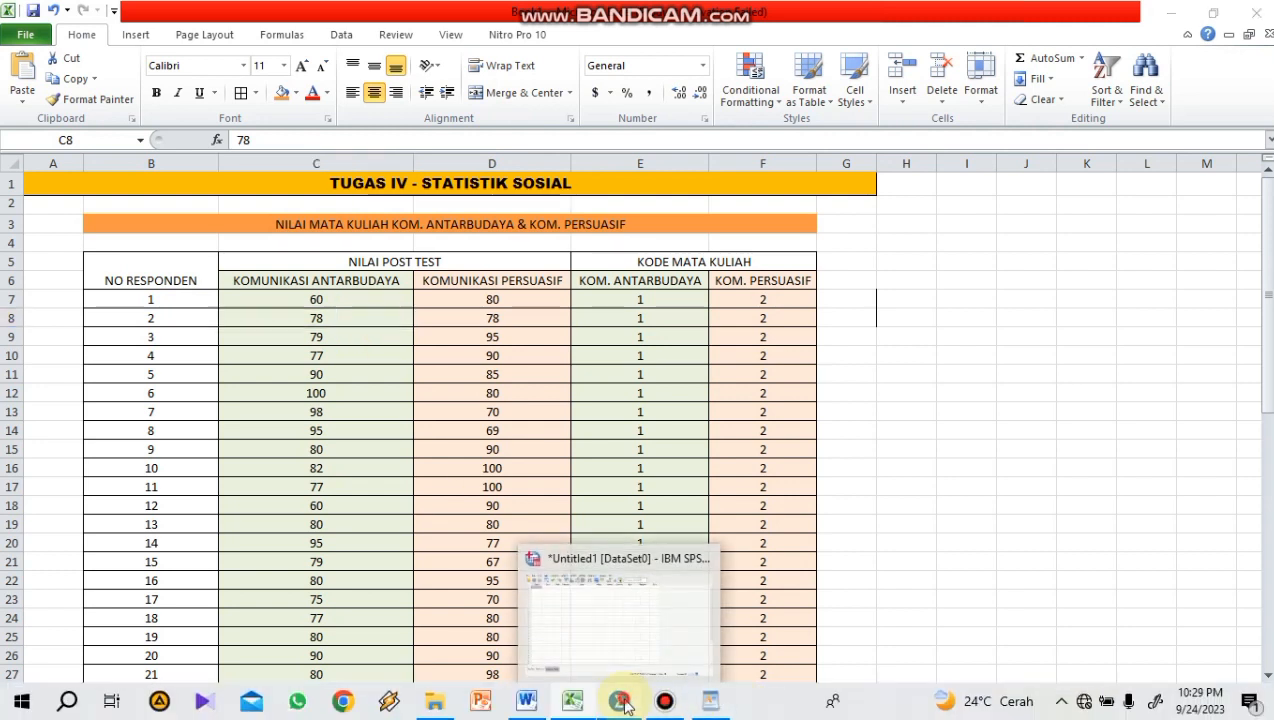
# Switch to SPSS Statistics and define two variables named NPT and MK.
pyautogui.click(621, 702)
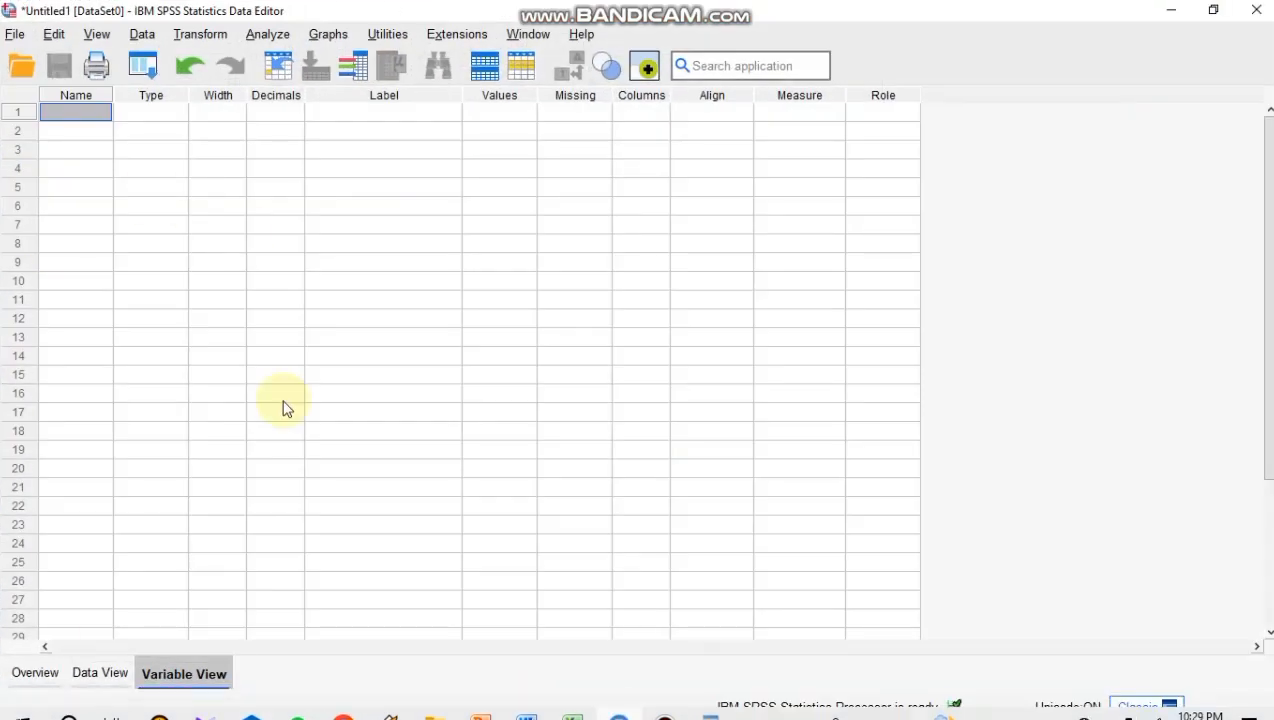
pyautogui.click(96, 119)
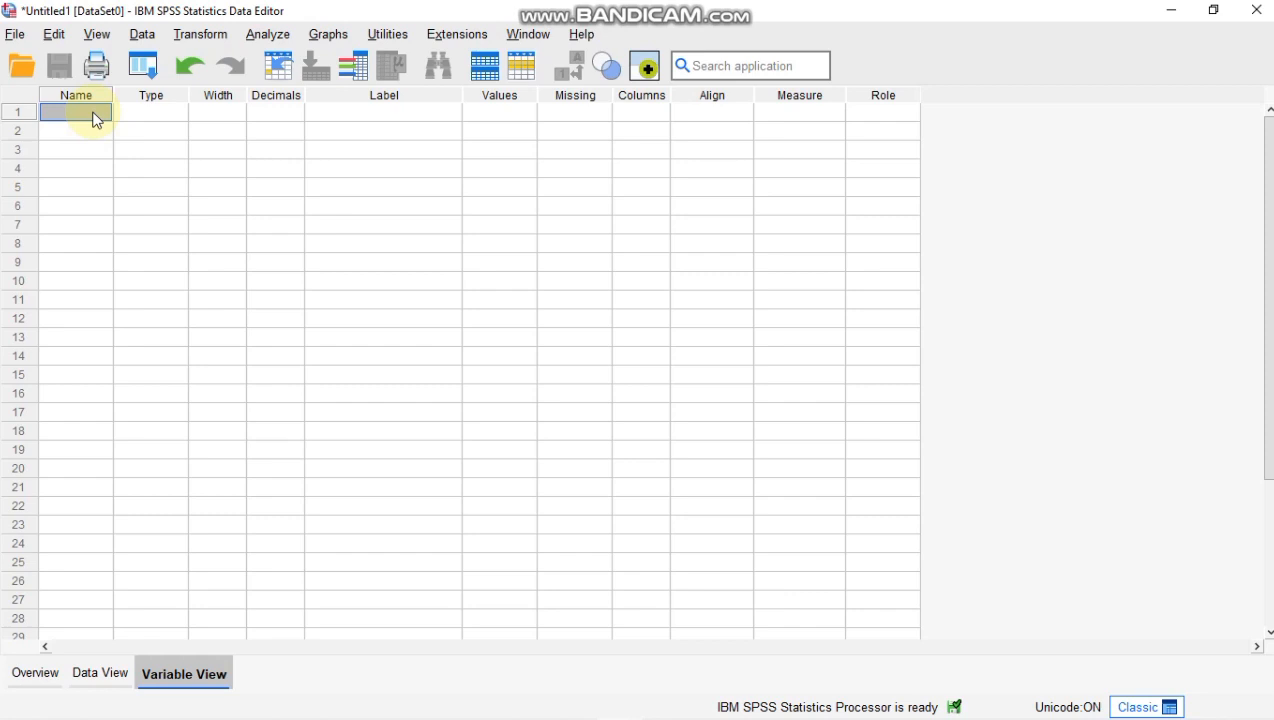
pyautogui.write('NPT')
pyautogui.press('Return')
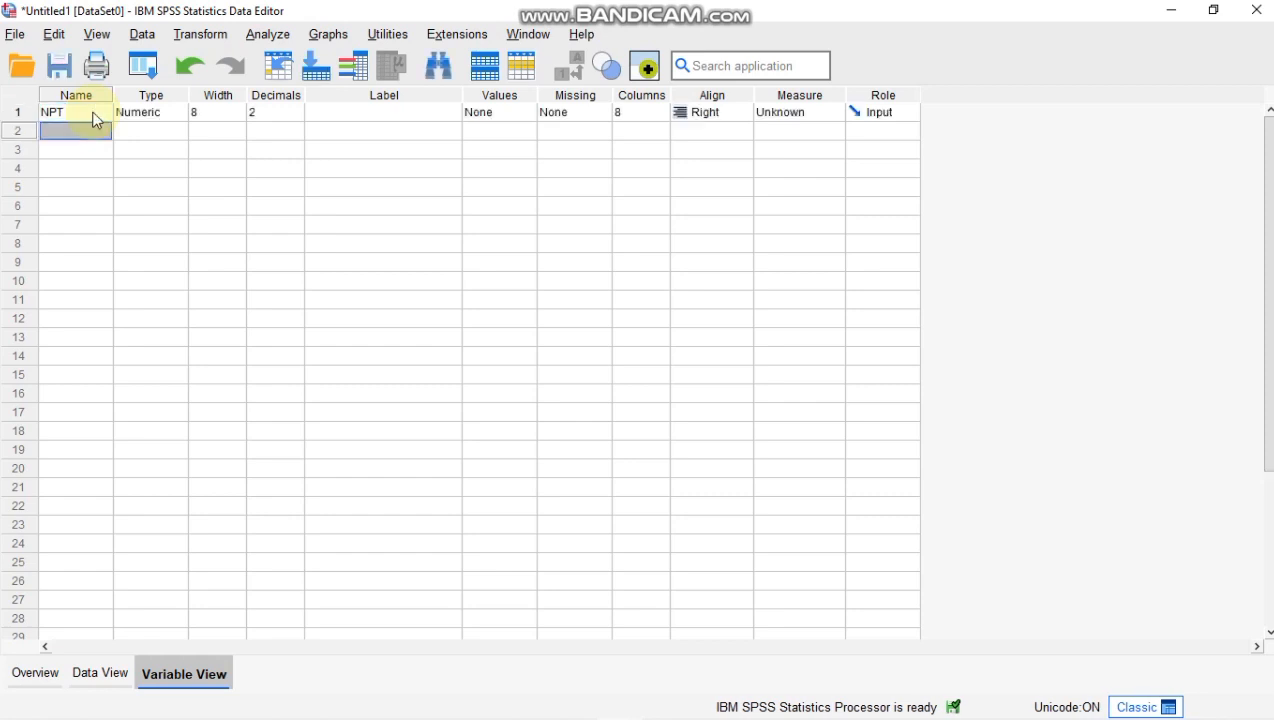
pyautogui.write('MK')
pyautogui.press('Tab')
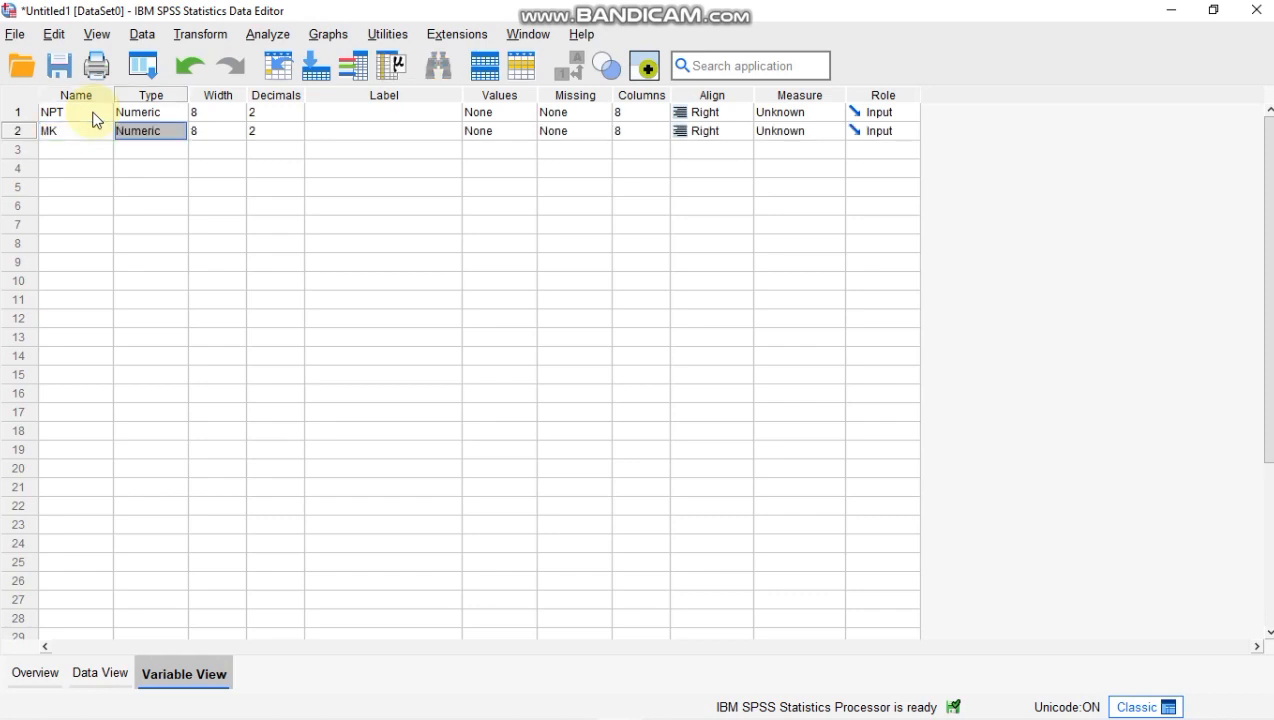
# Set the decimals of both the NPT and MK variables to 0.
pyautogui.click(283, 112)
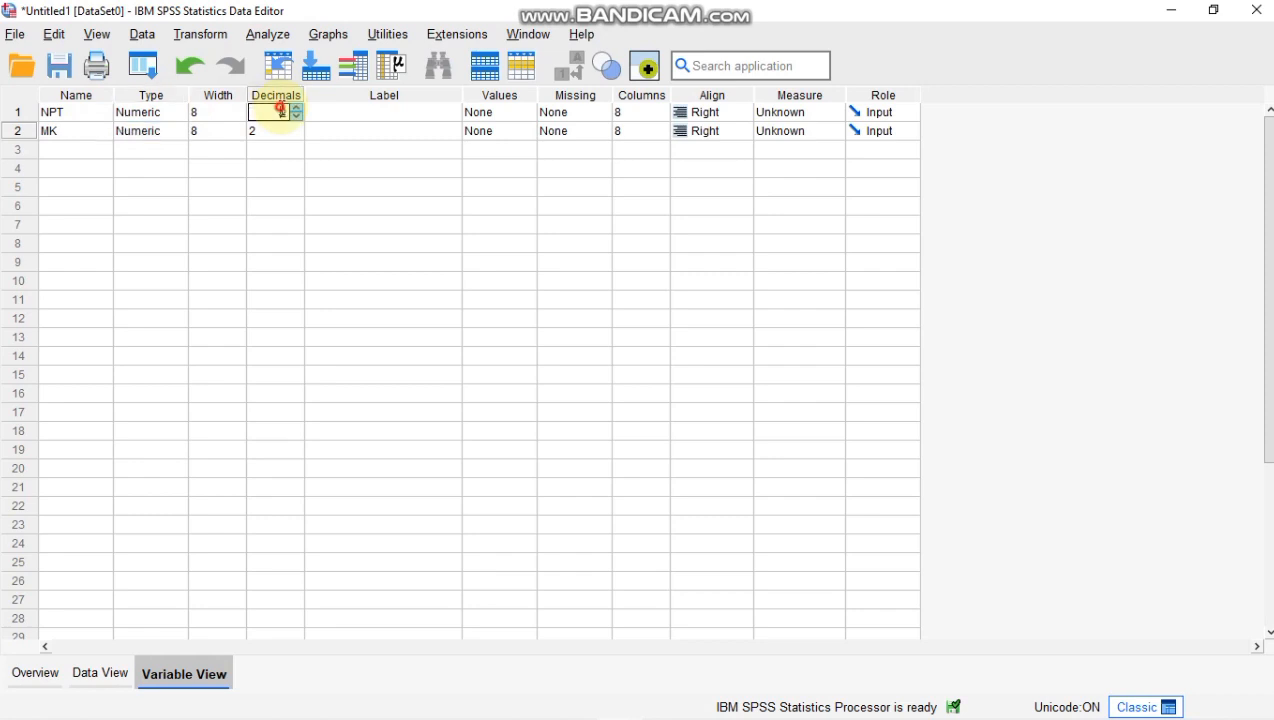
pyautogui.click(296, 116)
pyautogui.click(296, 117)
pyautogui.click(294, 134)
pyautogui.click(298, 139)
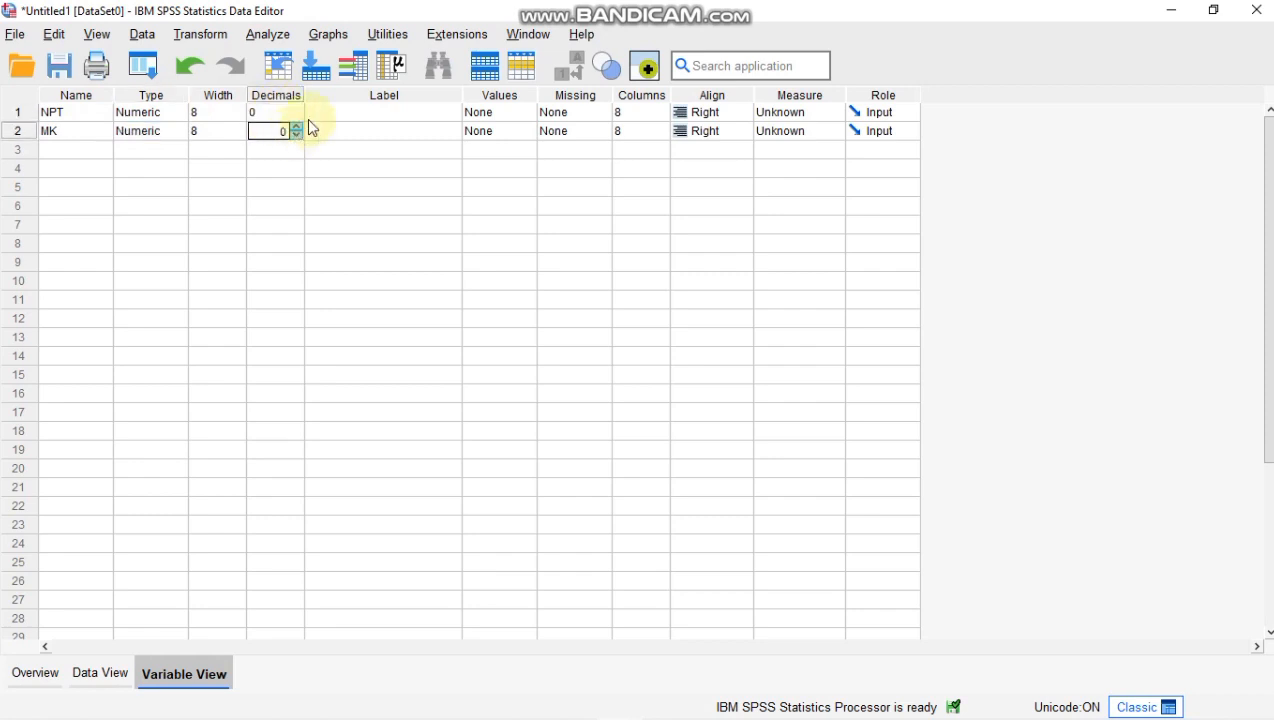
# Label the NPT variable NILAI POST TEST and the MK variable MATA KULIAH.
pyautogui.click(320, 115)
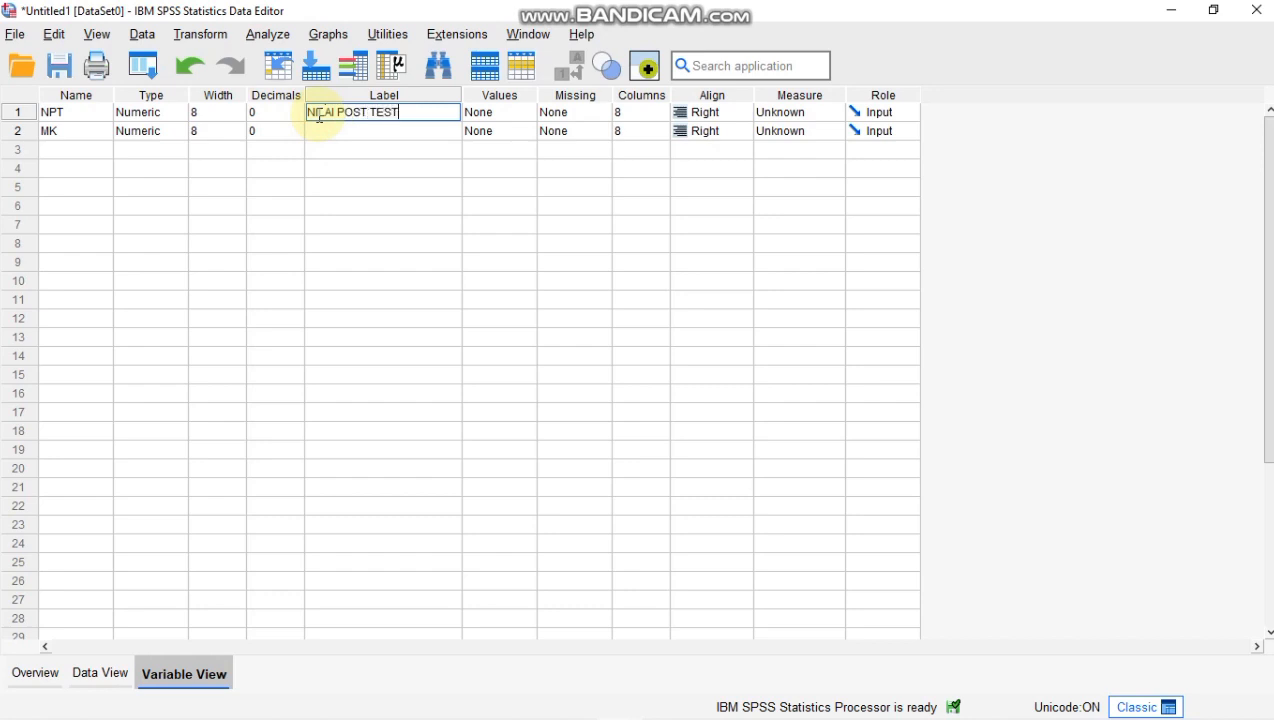
pyautogui.press('Return')
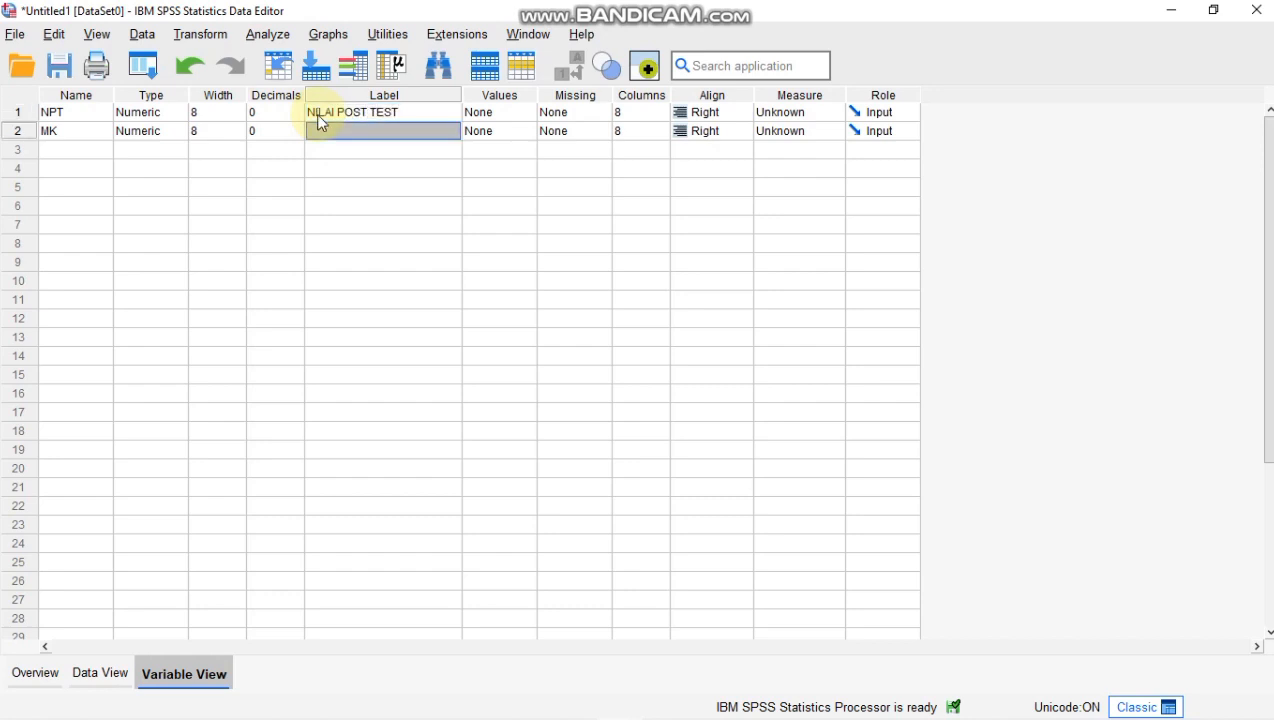
pyautogui.write('MAYA')
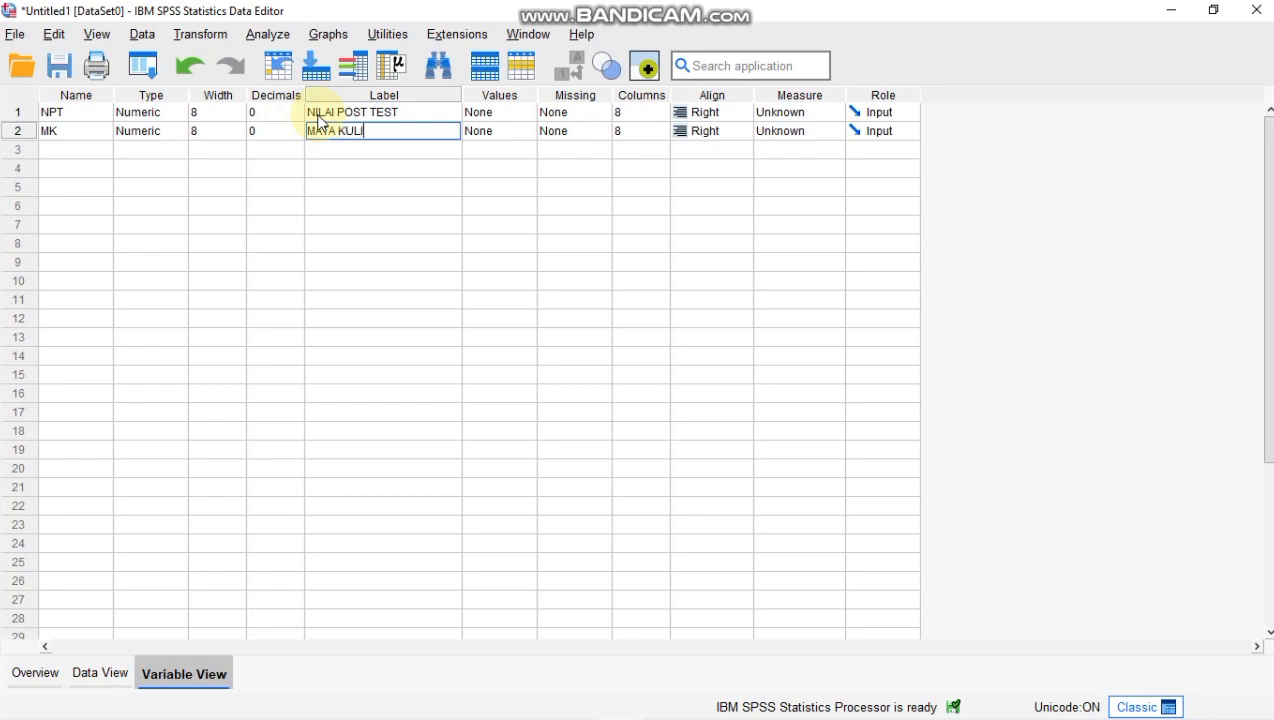
# Add a value label to the MK variable that assigns value 1 to KOMUNIKASI ANTARBUDAY.
pyautogui.click(520, 134)
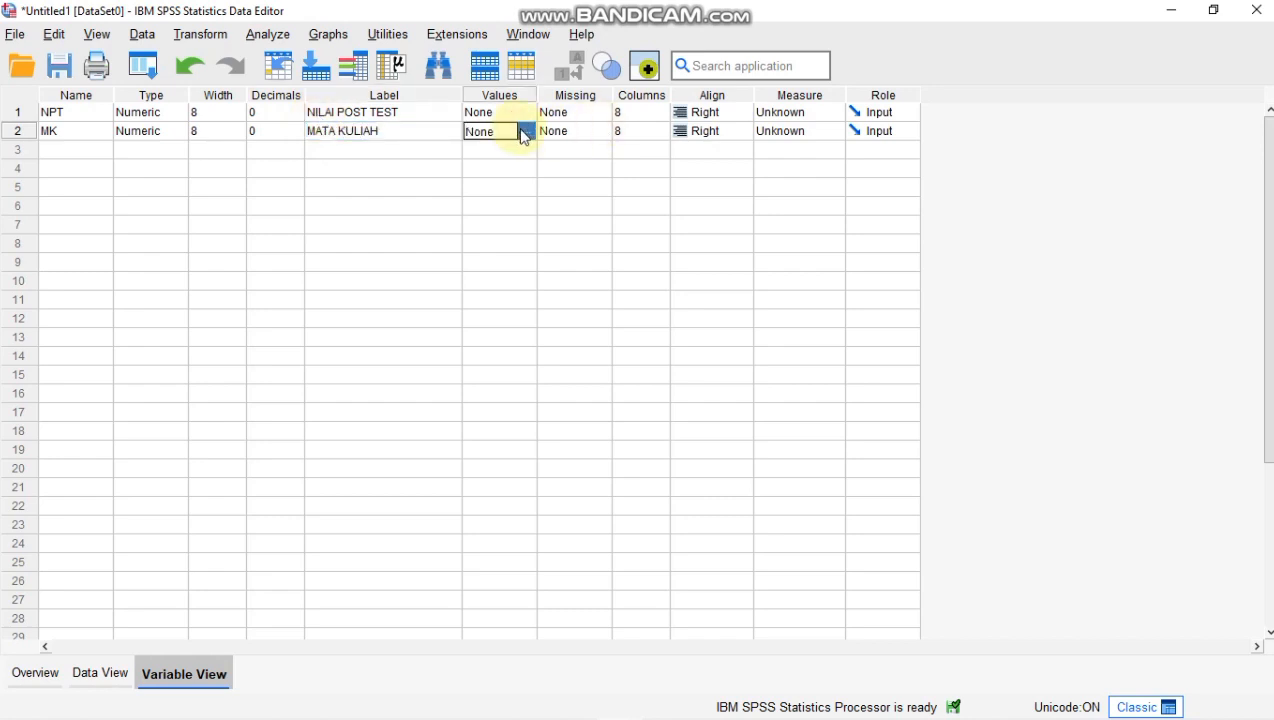
pyautogui.click(525, 133)
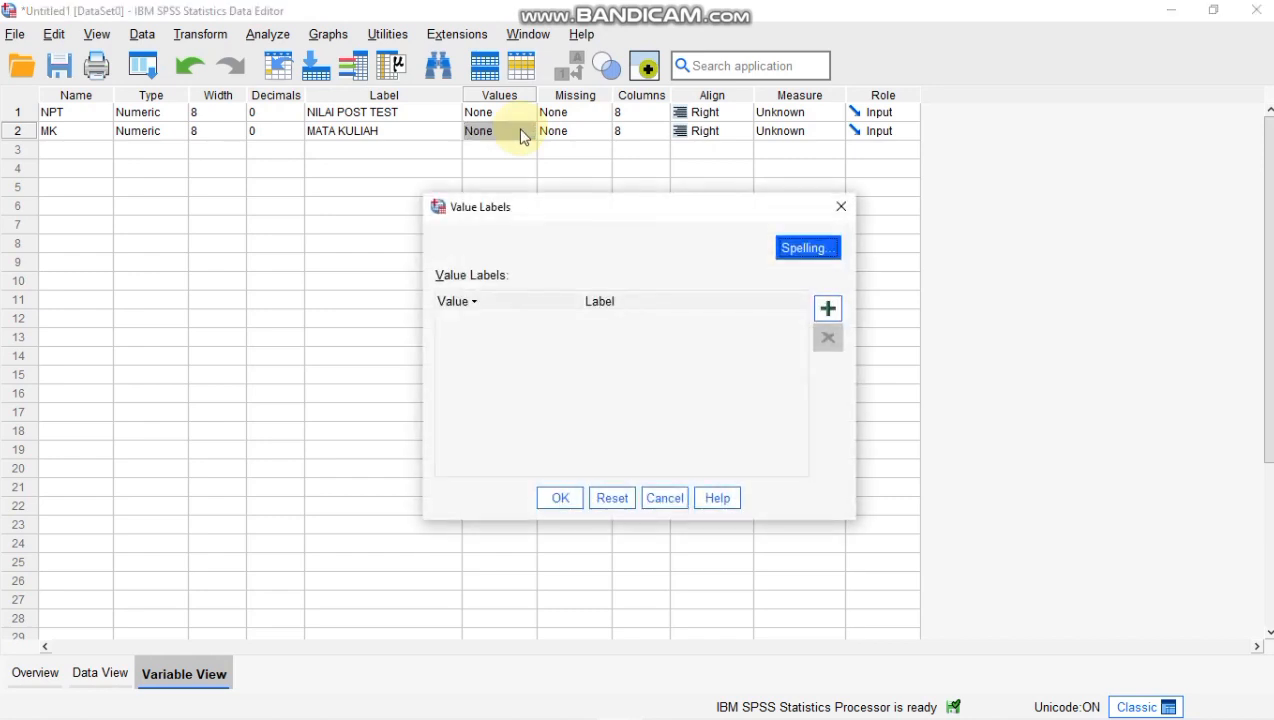
pyautogui.click(828, 318)
pyautogui.write('1')
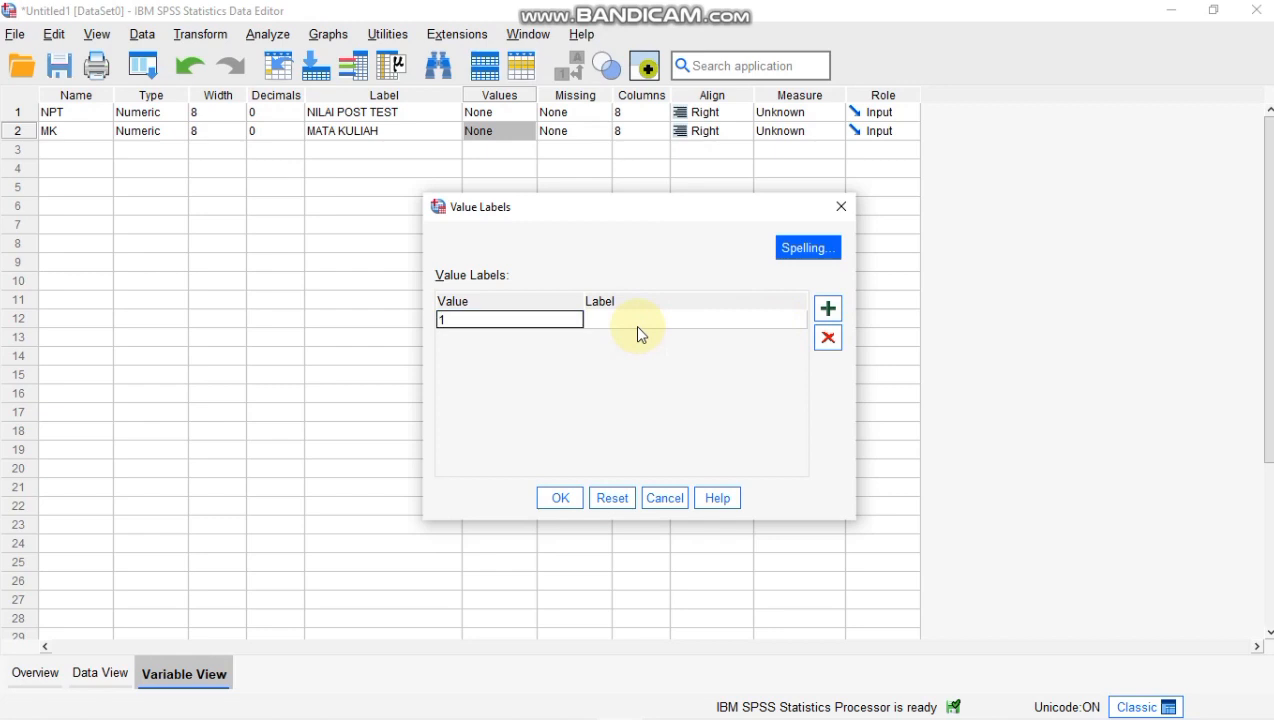
pyautogui.click(638, 324)
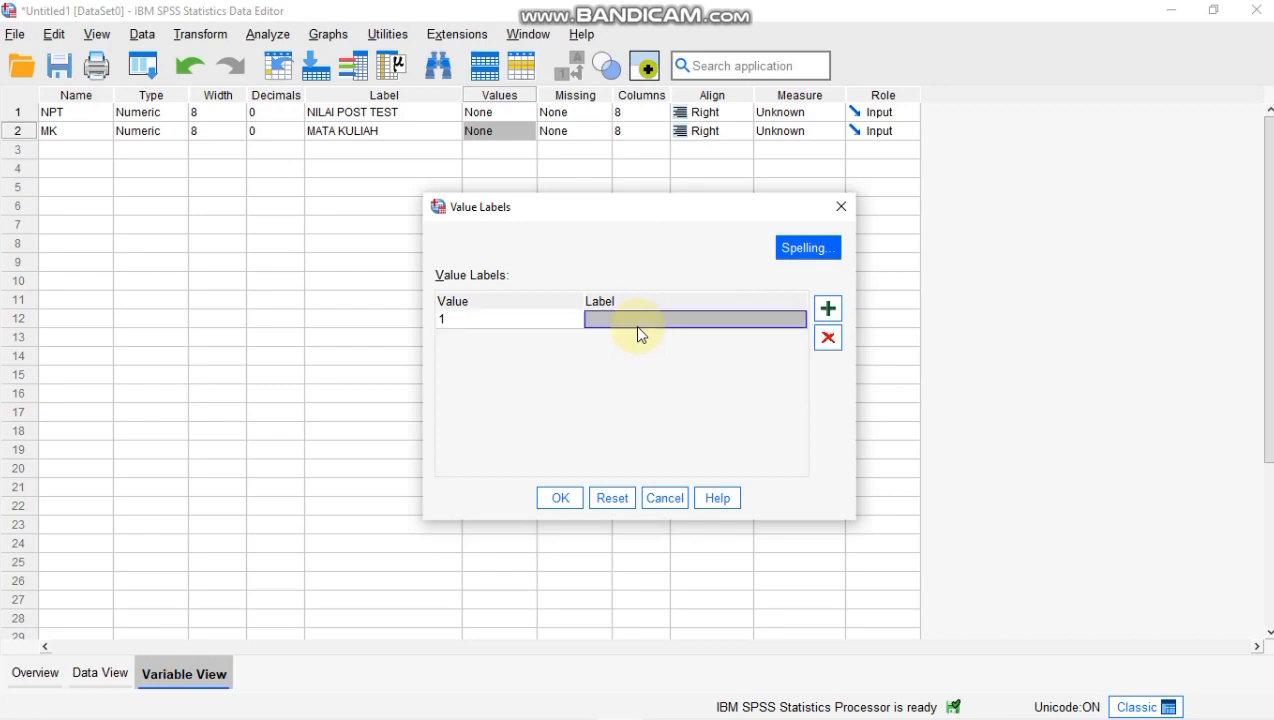
pyautogui.click(638, 328)
pyautogui.write('KOMUNIKASI ANTARBUDAY')
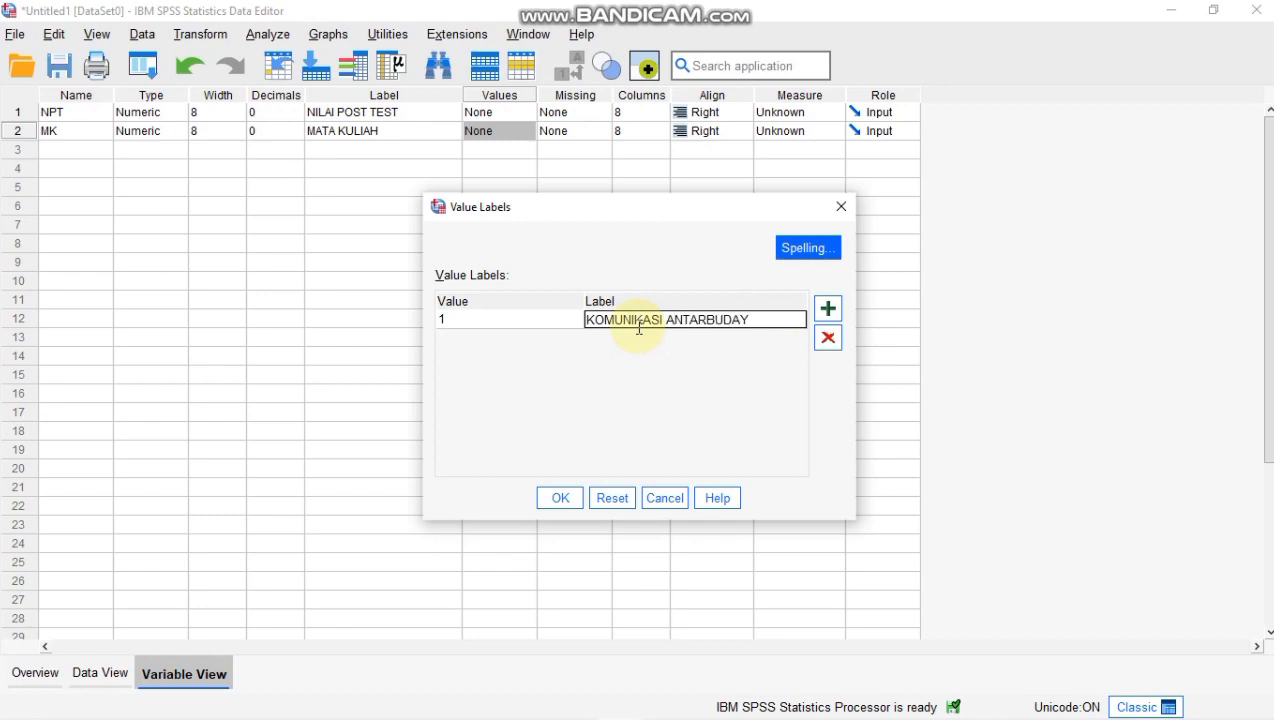
pyautogui.press('Return')
# Add a second MK value label assigning value 2 to KOMUNIKASI PERSUASIF and accept the value labels.
pyautogui.write('2')
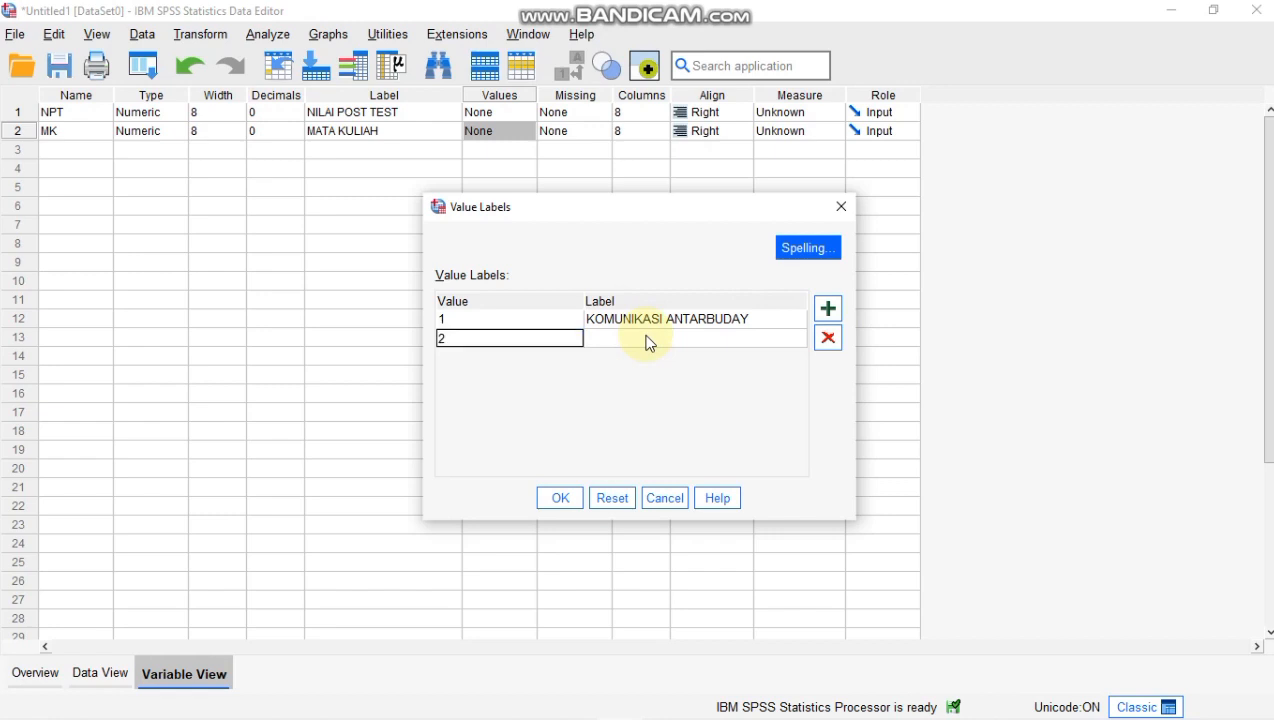
pyautogui.click(650, 343)
pyautogui.write('KOMUNIKASI PERSUASIF')
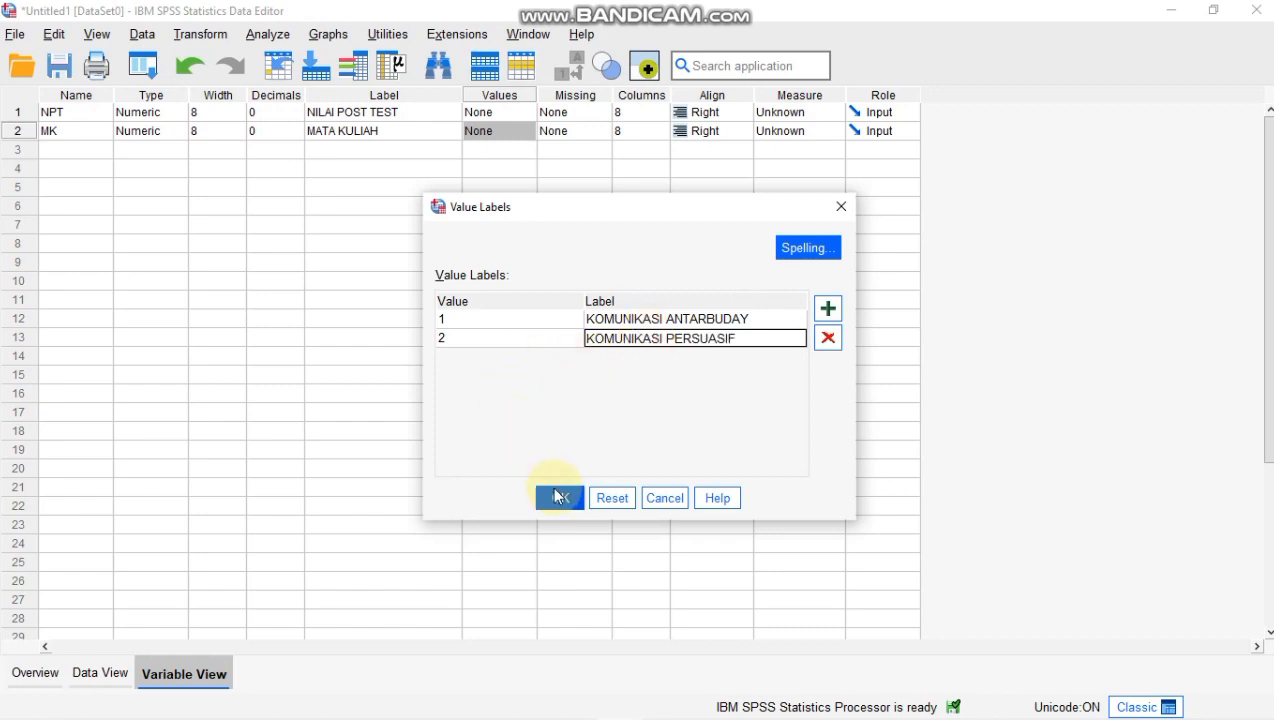
pyautogui.click(558, 498)
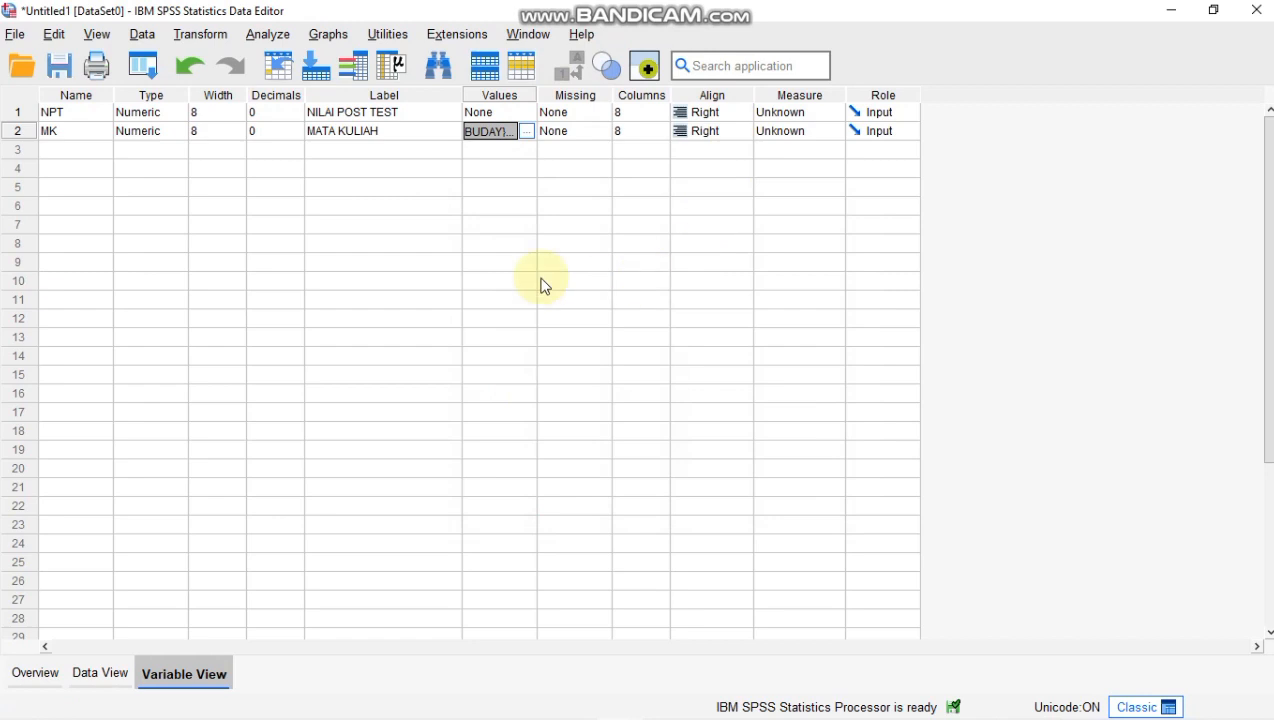
# Set the alignment of the NPT and MK variables to Center and switch to the data grid.
pyautogui.click(730, 112)
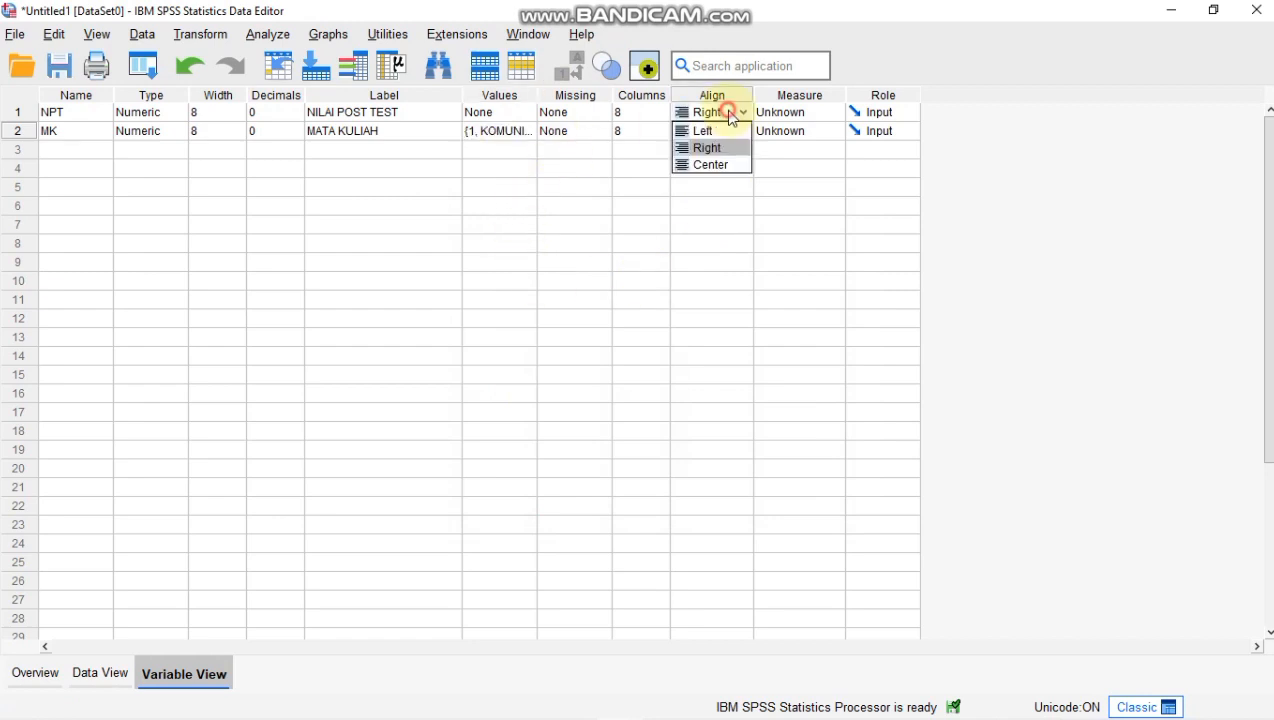
pyautogui.click(734, 165)
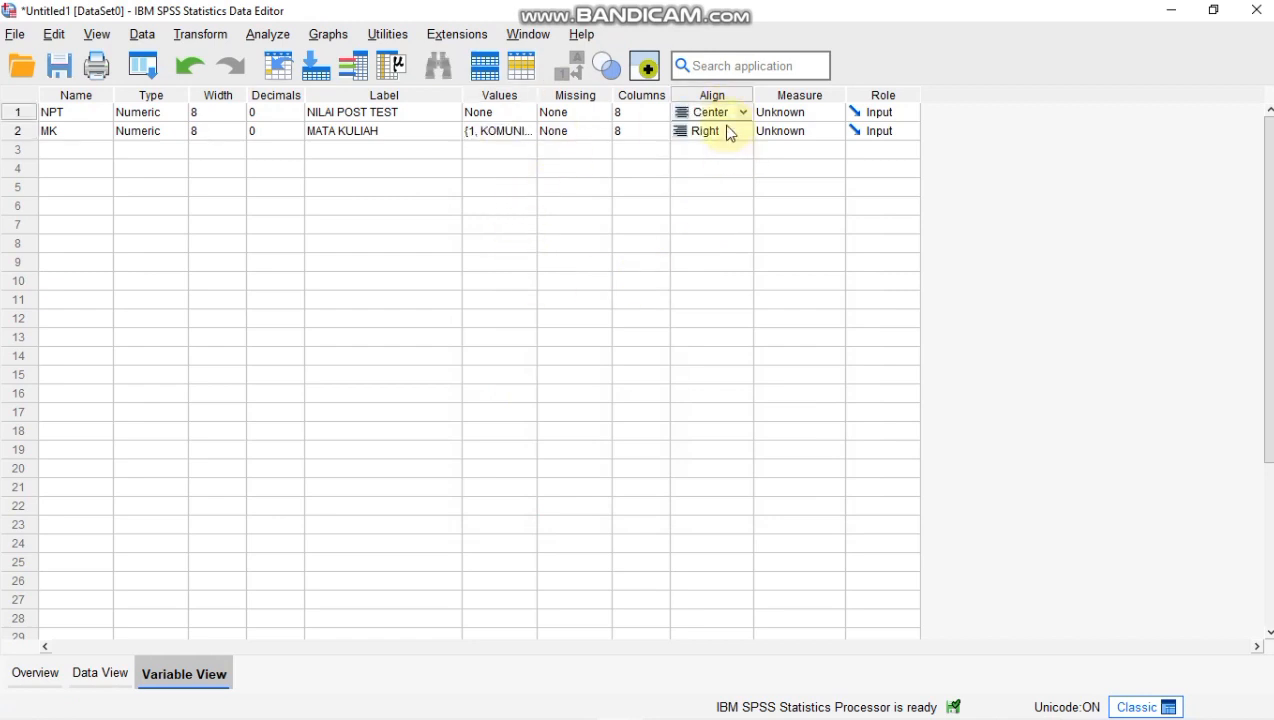
pyautogui.click(726, 130)
pyautogui.click(735, 135)
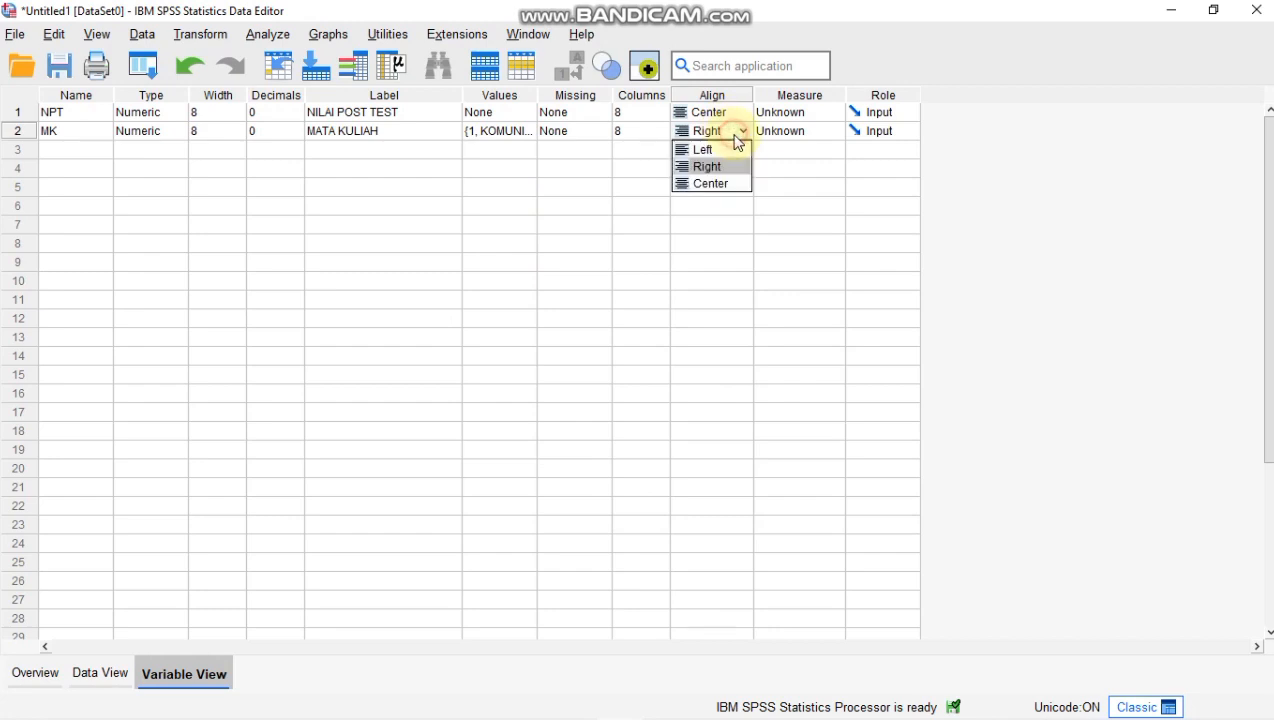
pyautogui.click(746, 186)
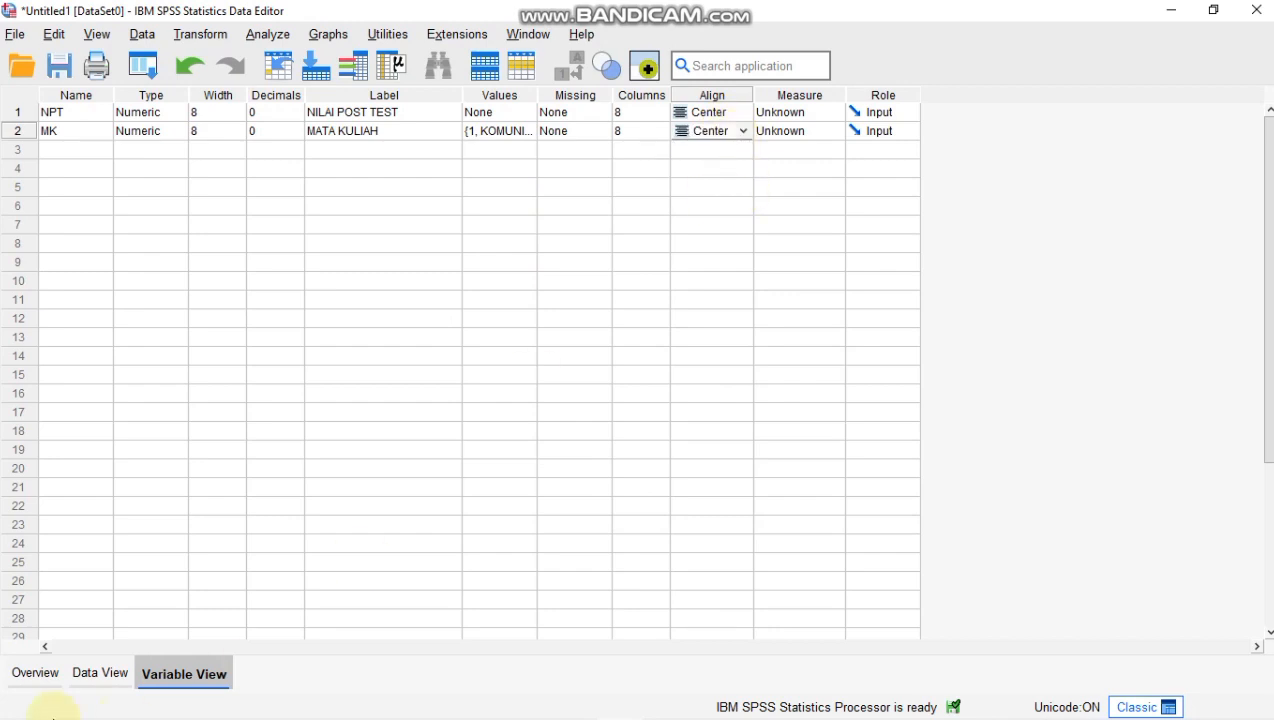
pyautogui.click(80, 676)
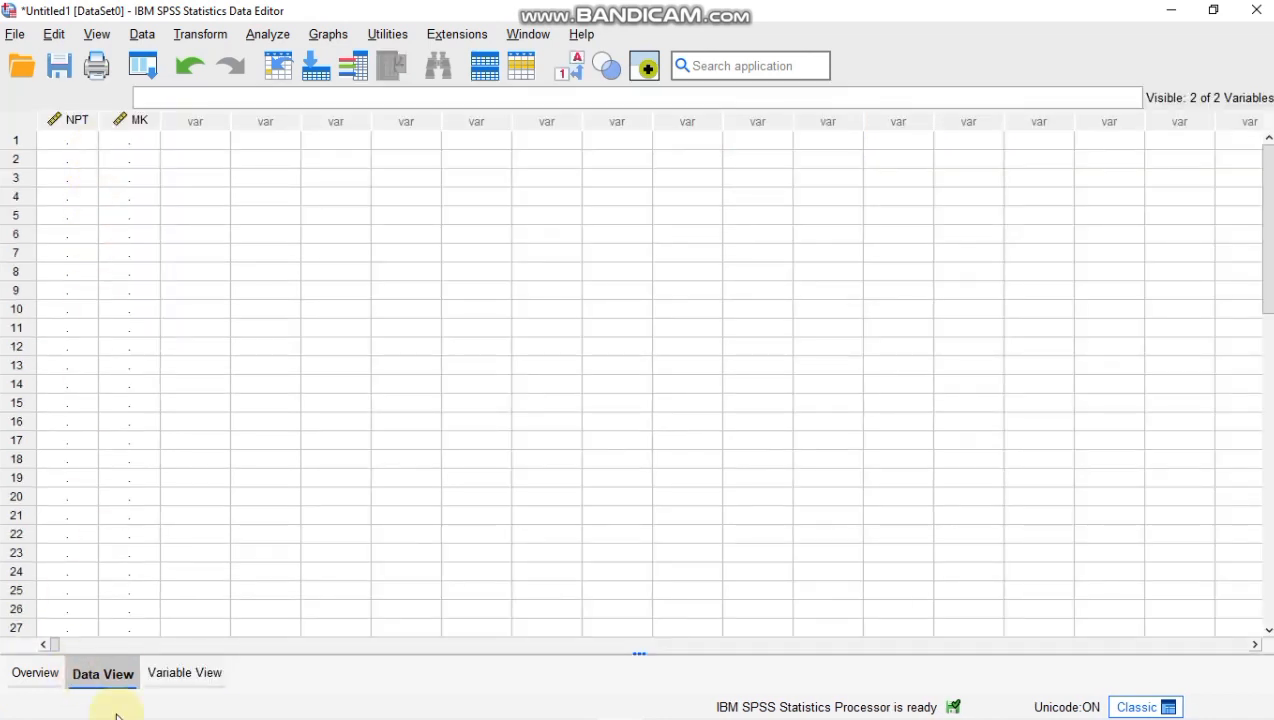
# Switch to Excel and copy the KOMUNIKASI ANTARBUDAYA post-test scores in C7:C56.
pyautogui.moveTo(478, 716)
pyautogui.moveTo(570, 700)
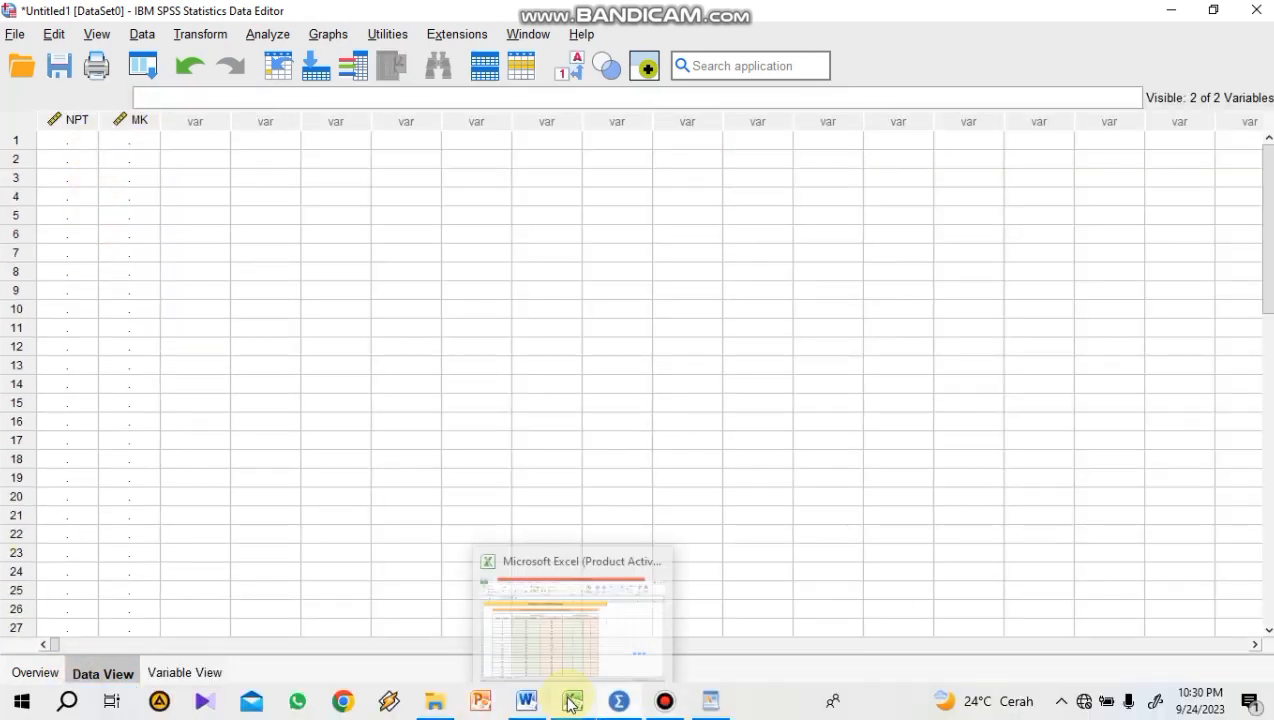
pyautogui.click(589, 600)
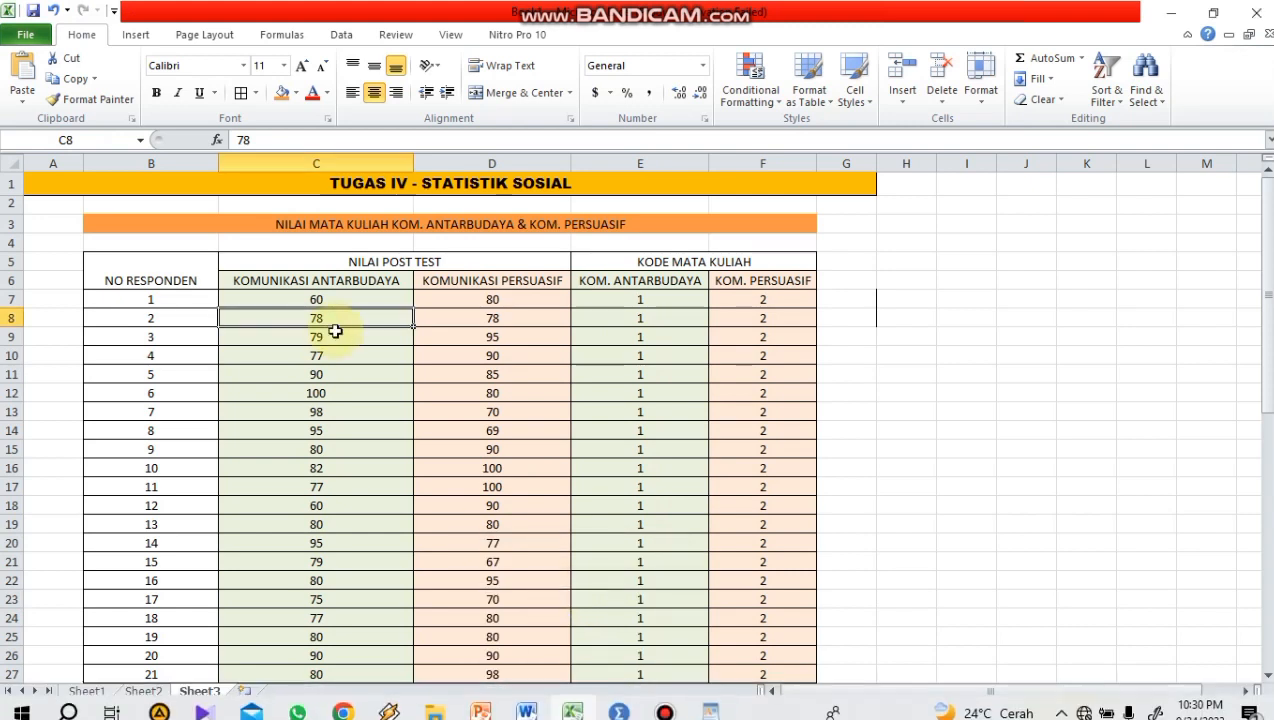
pyautogui.click(345, 299)
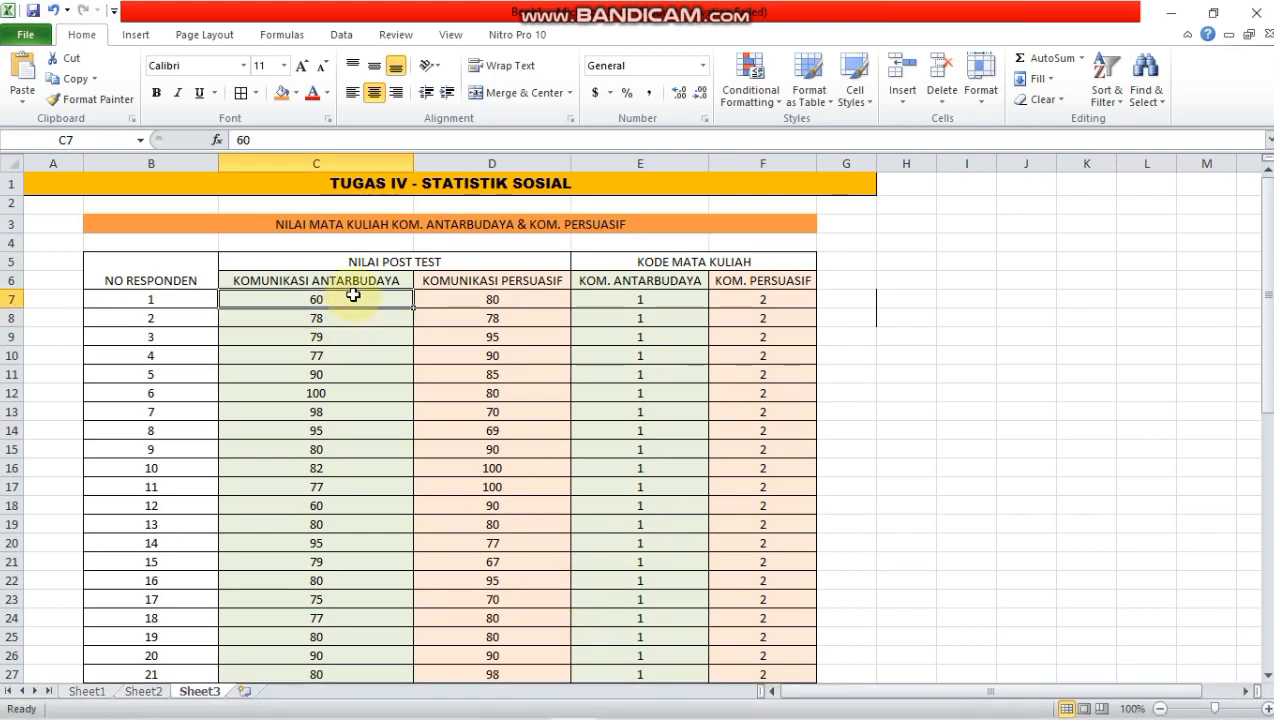
pyautogui.moveTo(352, 296); pyautogui.dragTo(351, 210)
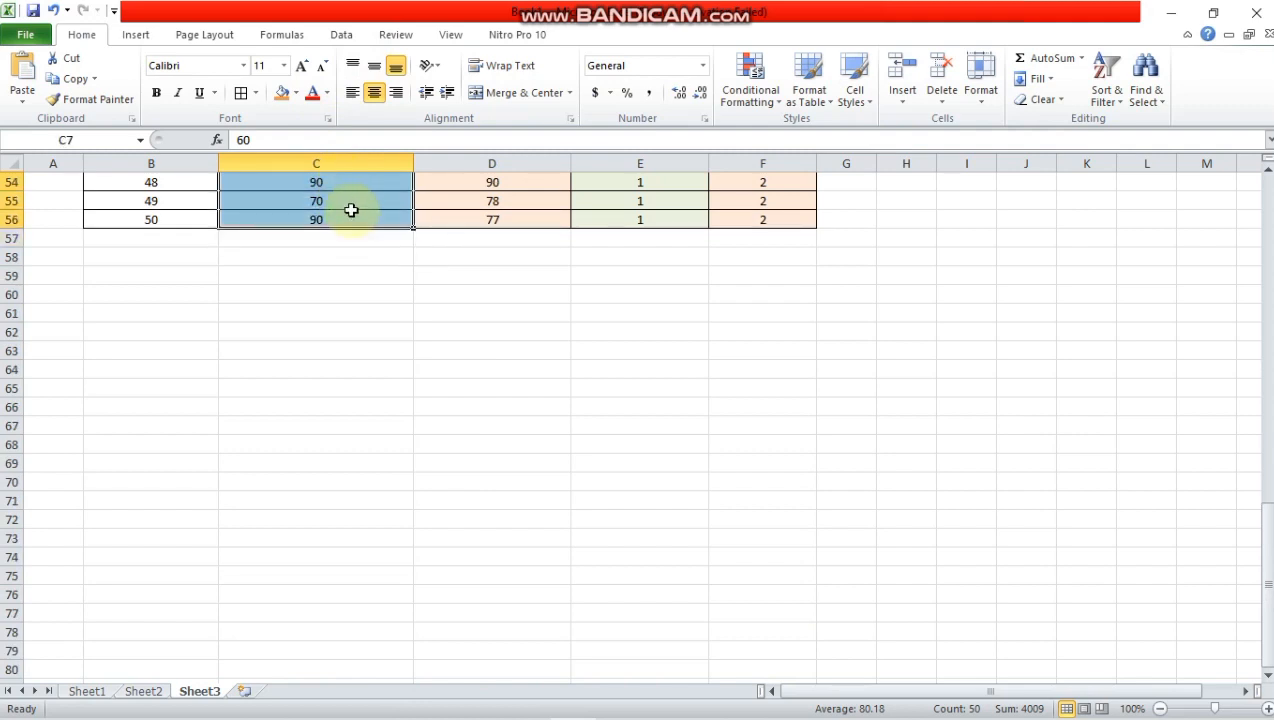
pyautogui.rightClick(351, 210)
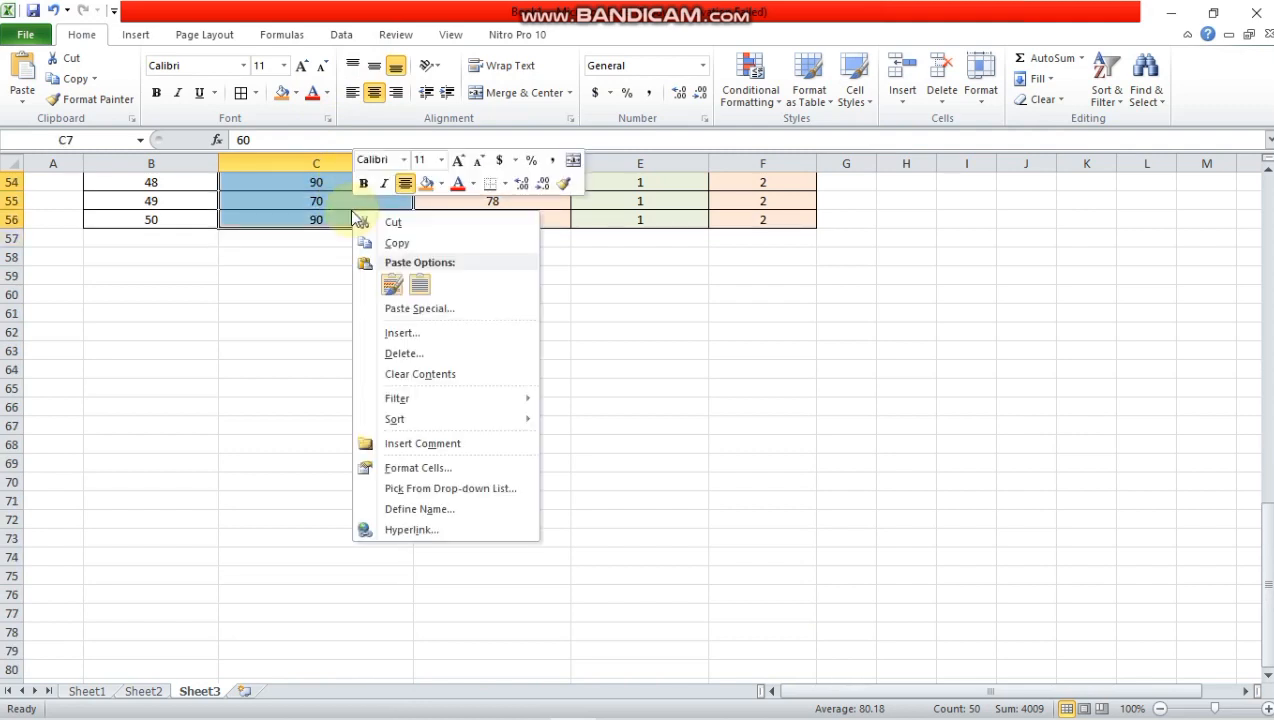
pyautogui.click(409, 245)
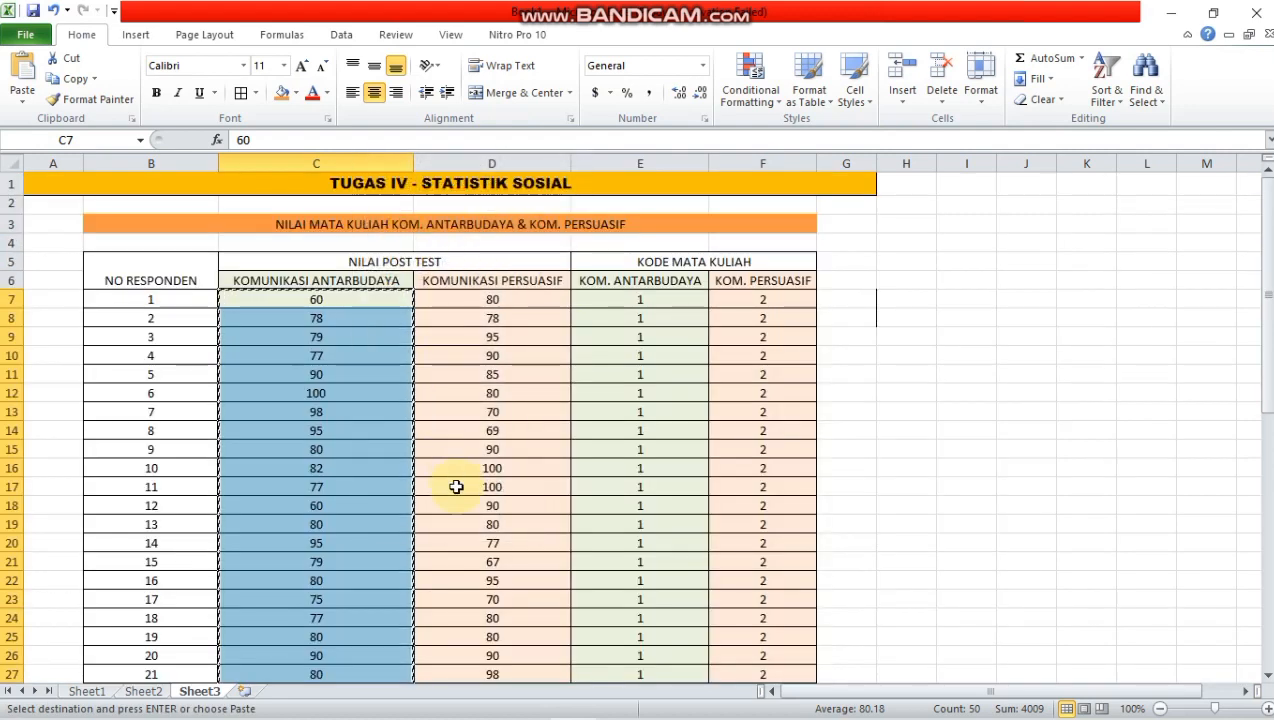
# Switch to SPSS Statistics and paste the copied KOMUNIKASI ANTARBUDAYA scores into the NPT column starting at row 1.
pyautogui.moveTo(618, 700)
pyautogui.click(600, 630)
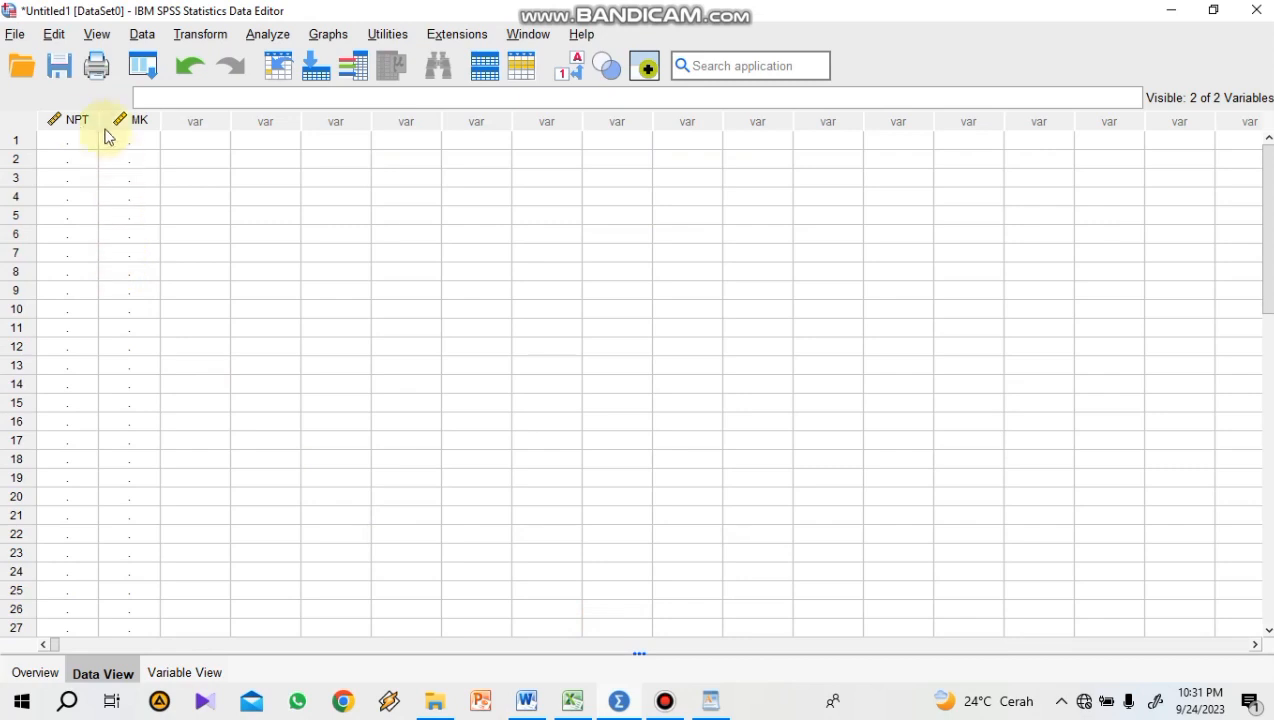
pyautogui.click(73, 148)
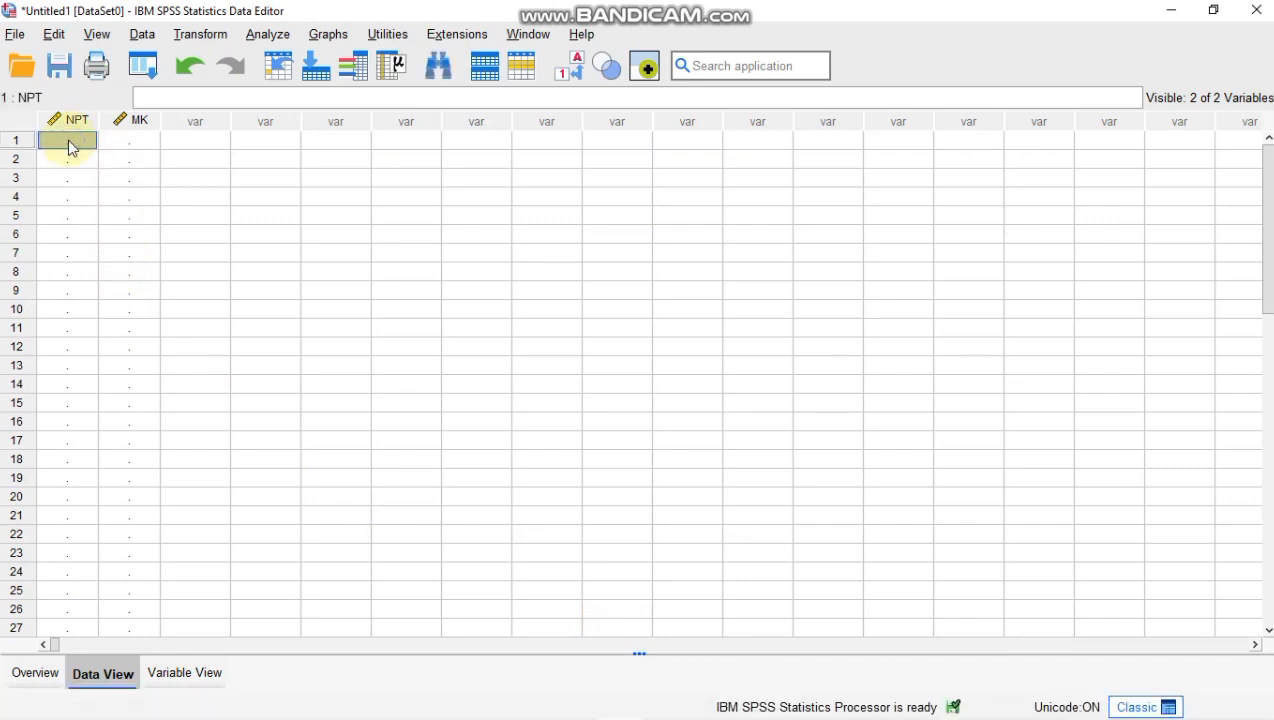
pyautogui.rightClick(73, 148)
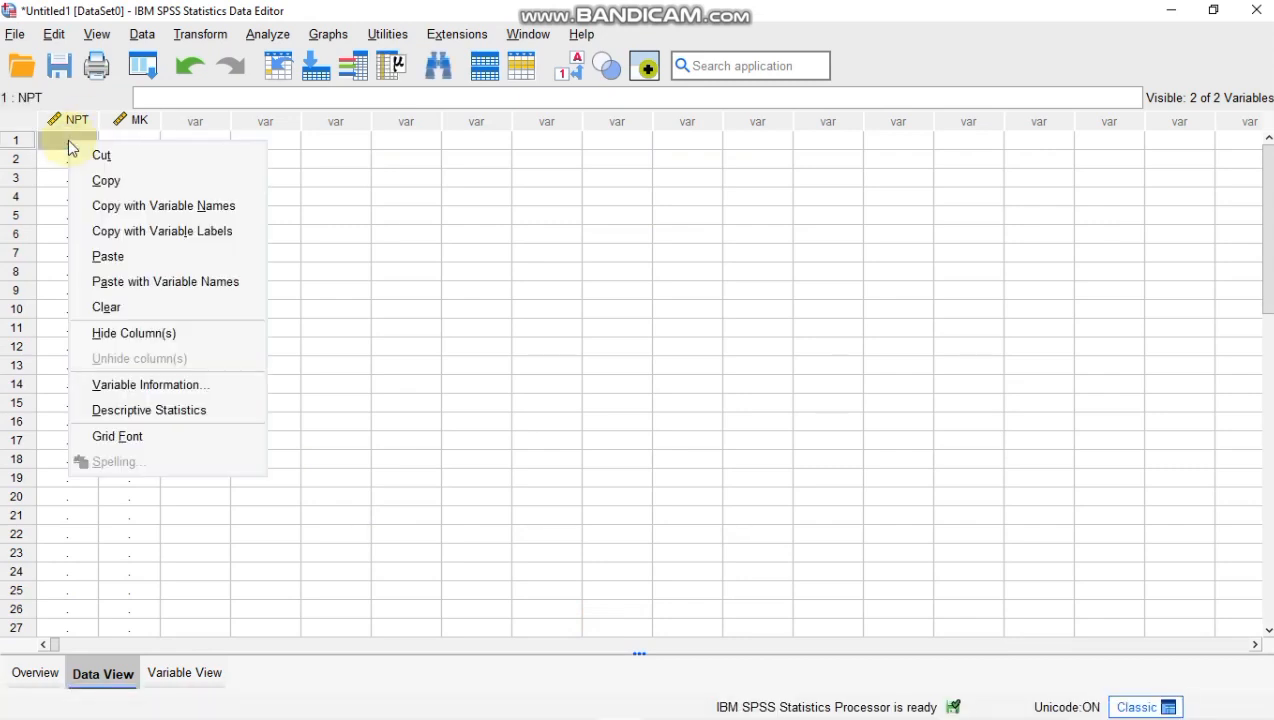
pyautogui.click(108, 257)
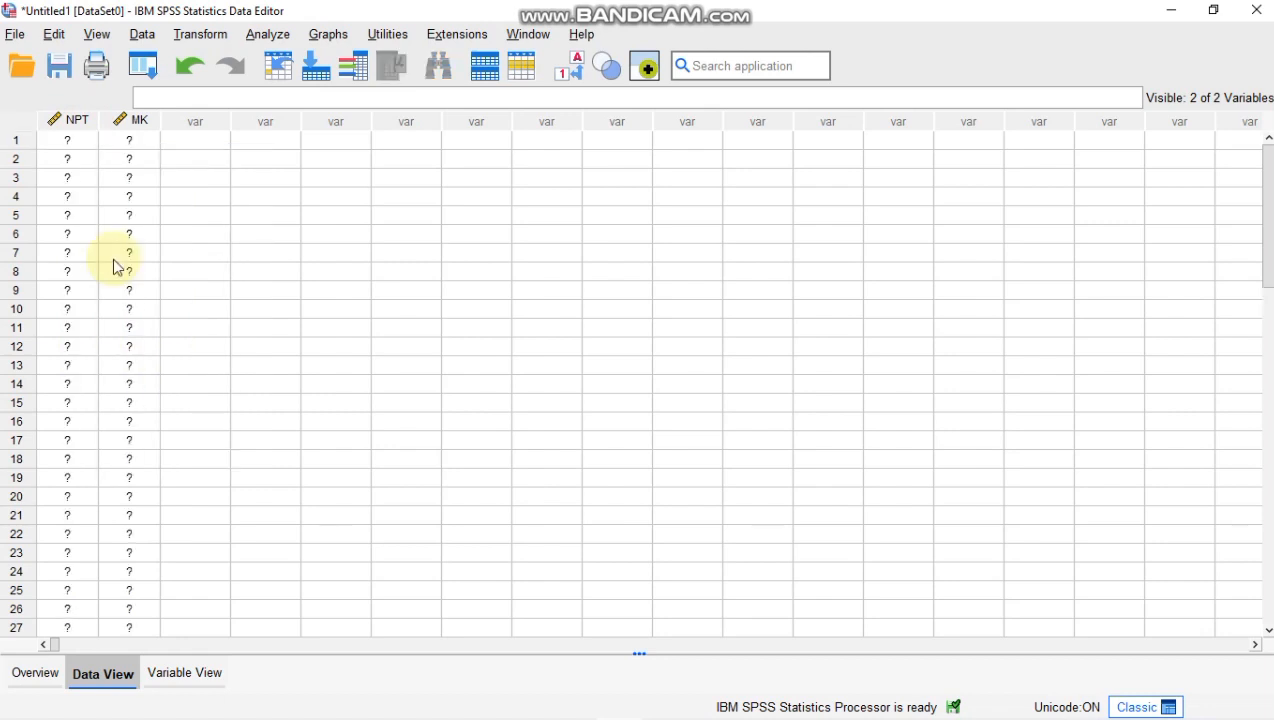
# Switch to Excel and copy the KOMUNIKASI PERSUASIF post-test scores in D7:D56.
pyautogui.moveTo(600, 714)
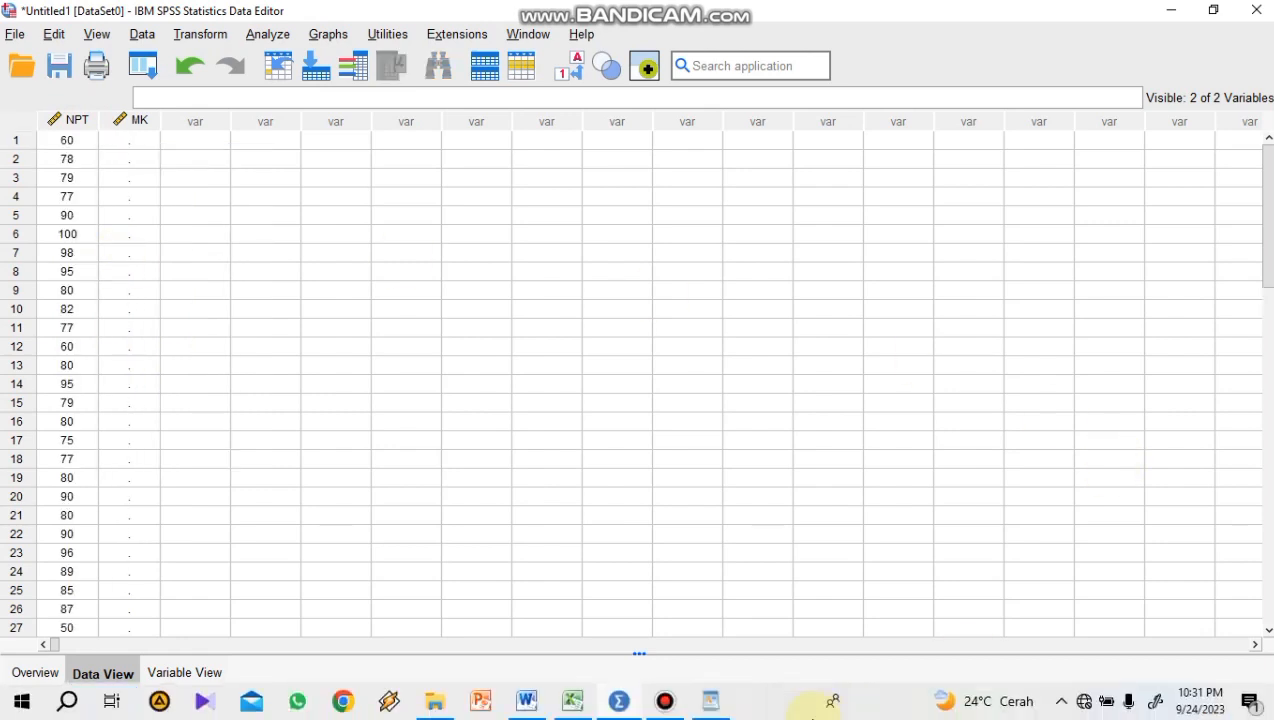
pyautogui.click(575, 701)
pyautogui.moveTo(483, 298); pyautogui.dragTo(499, 645)
pyautogui.hotkey('ctrl', 'c')
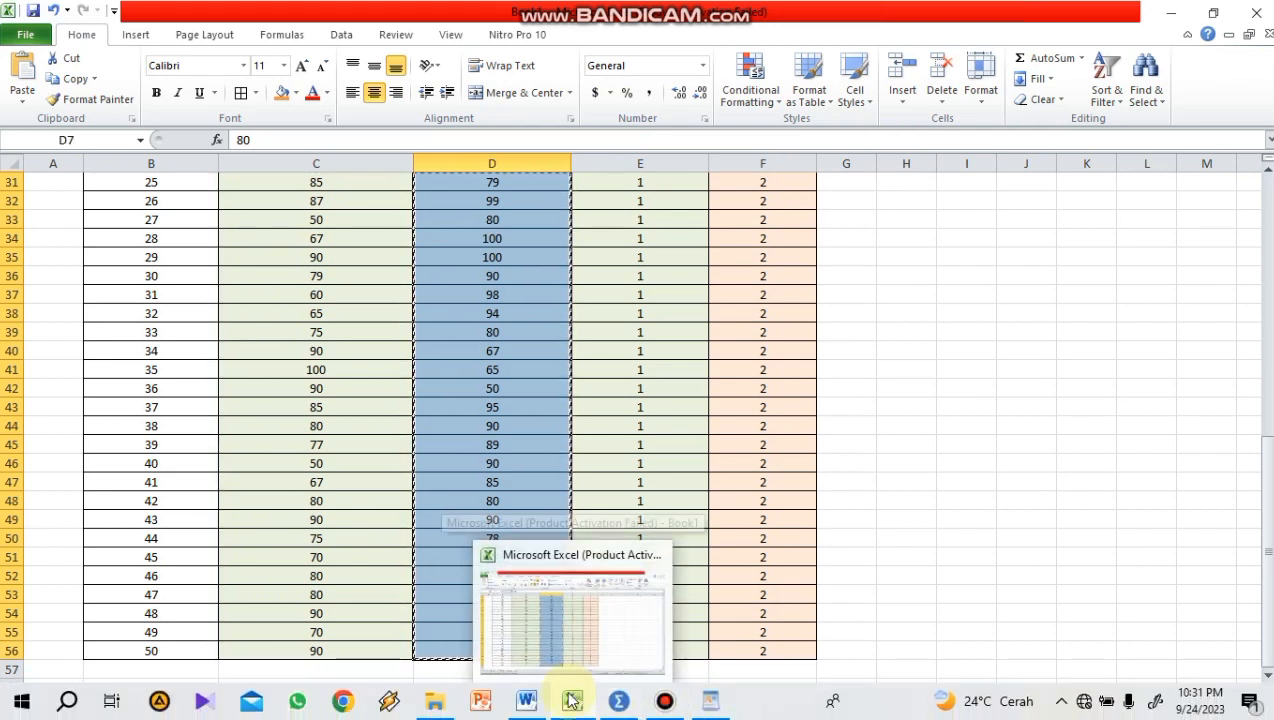
# Switch to SPSS Statistics and paste the KOMUNIKASI PERSUASIF scores below the existing NPT values, starting at row 51.
pyautogui.moveTo(612, 704)
pyautogui.click(600, 626)
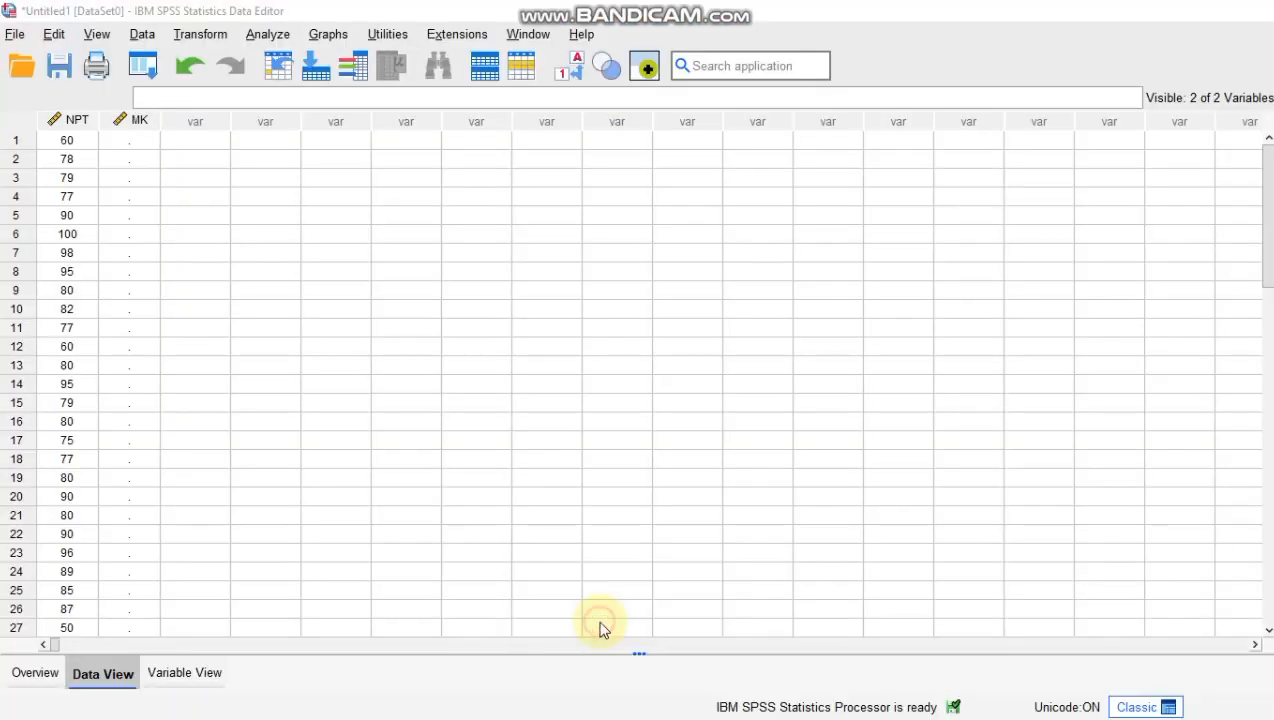
pyautogui.moveTo(1270, 232); pyautogui.dragTo(1270, 537)
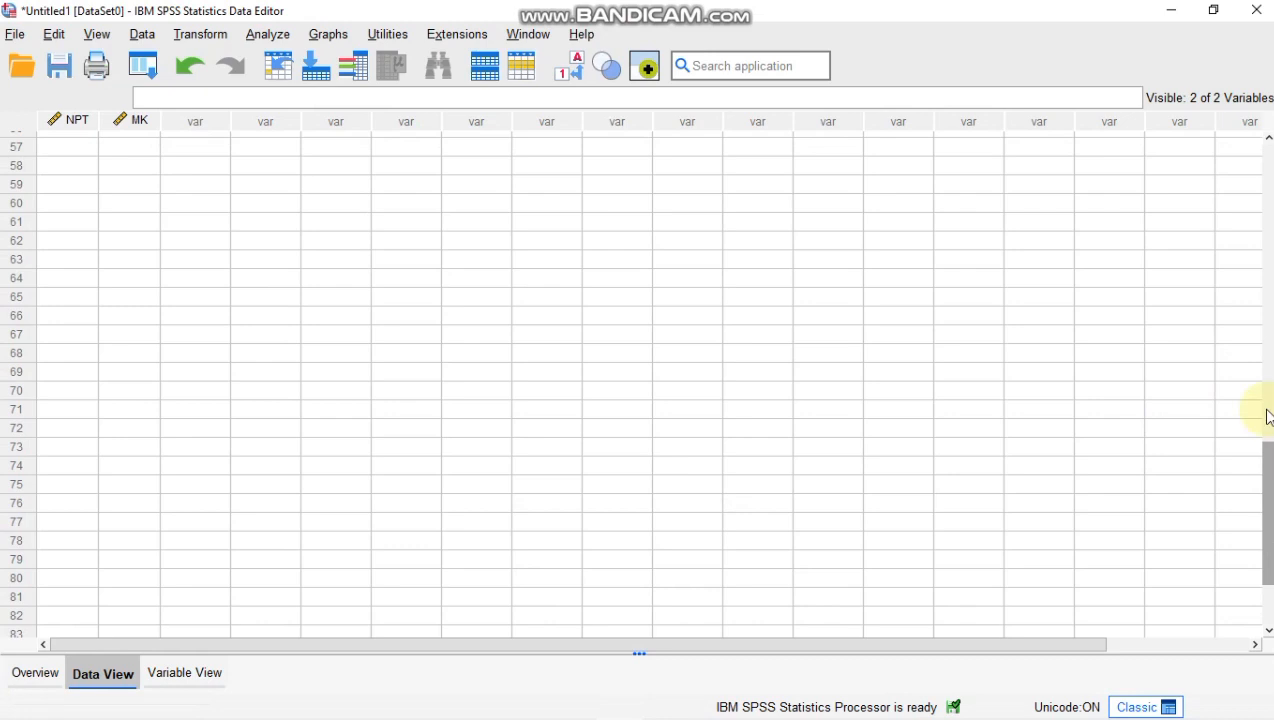
pyautogui.click(1270, 418)
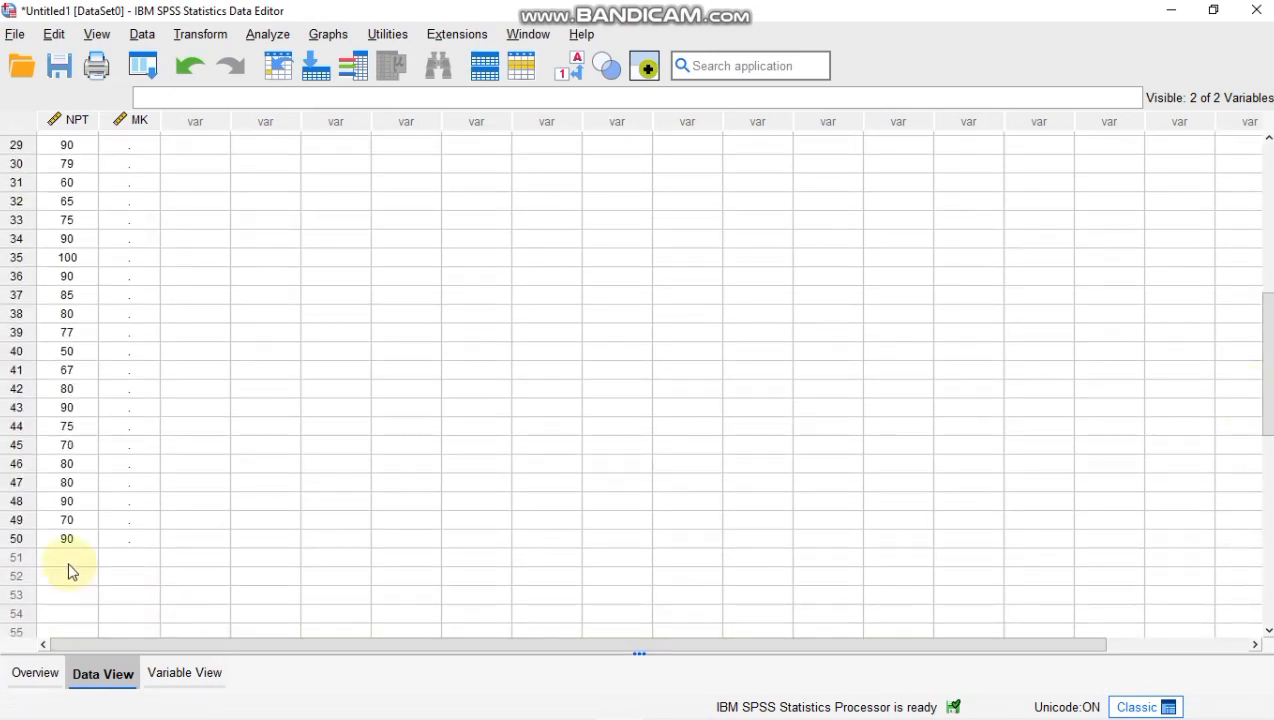
pyautogui.click(69, 564)
pyautogui.rightClick(69, 564)
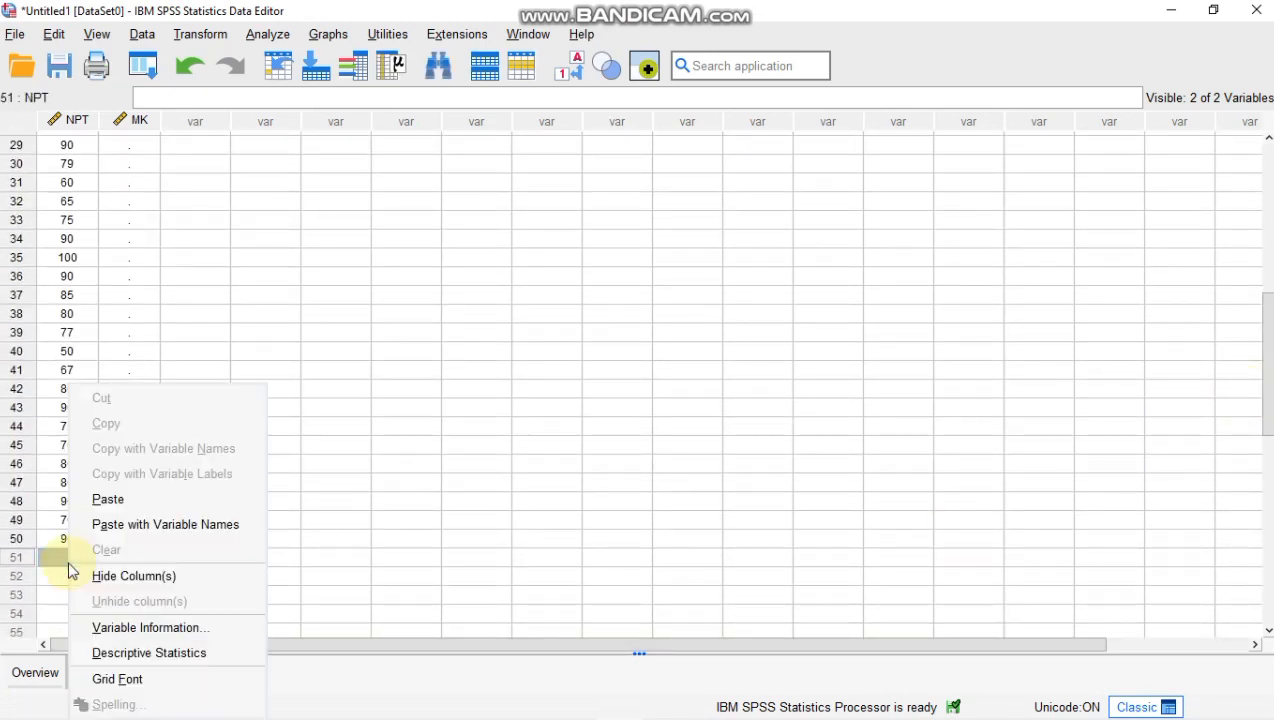
pyautogui.click(101, 499)
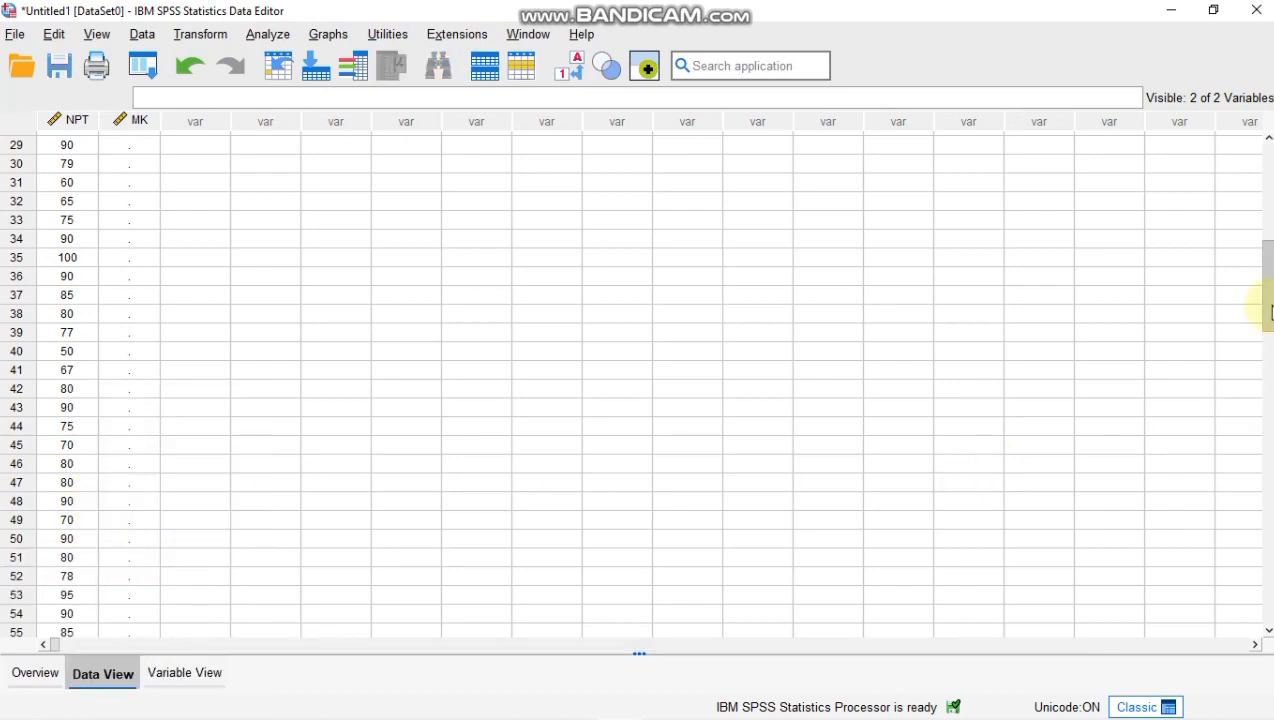
pyautogui.moveTo(1266, 305); pyautogui.dragTo(1266, 496)
# Switch to Excel and copy the KOM. ANTARBUDAYA course codes in E7:E56.
pyautogui.moveTo(412, 706)
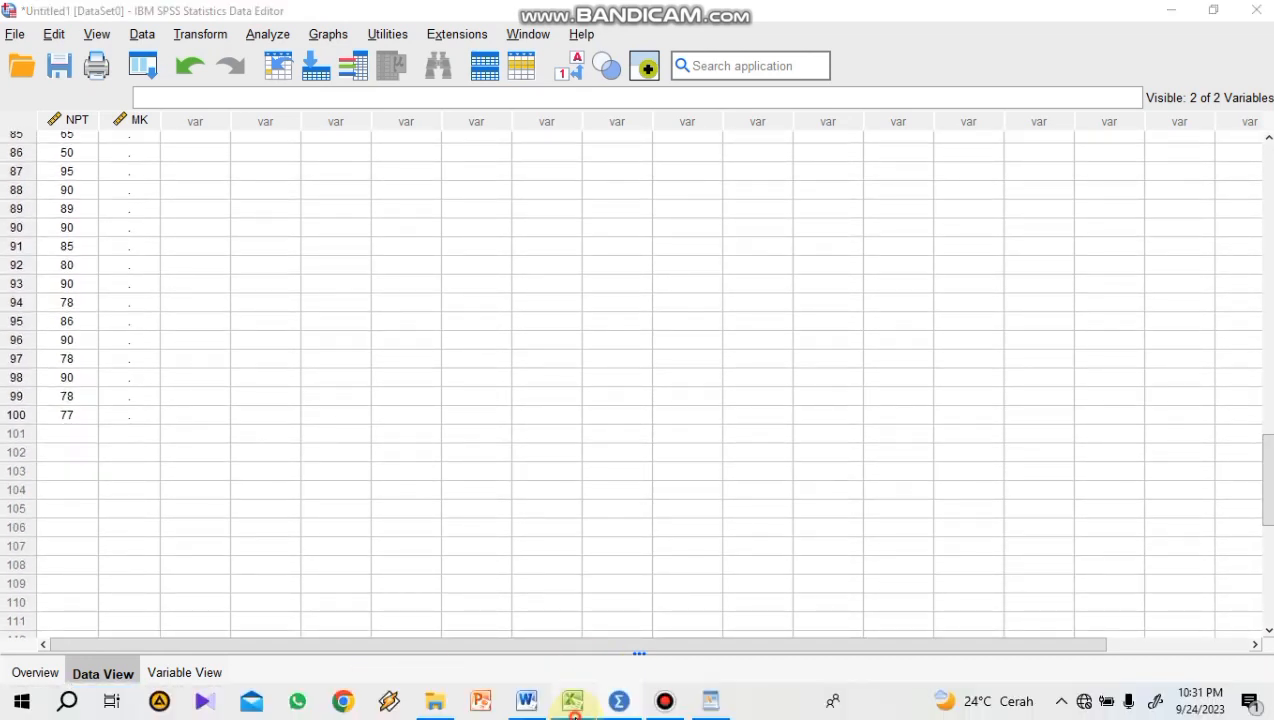
pyautogui.click(573, 701)
pyautogui.moveTo(1264, 487); pyautogui.dragTo(1266, 486)
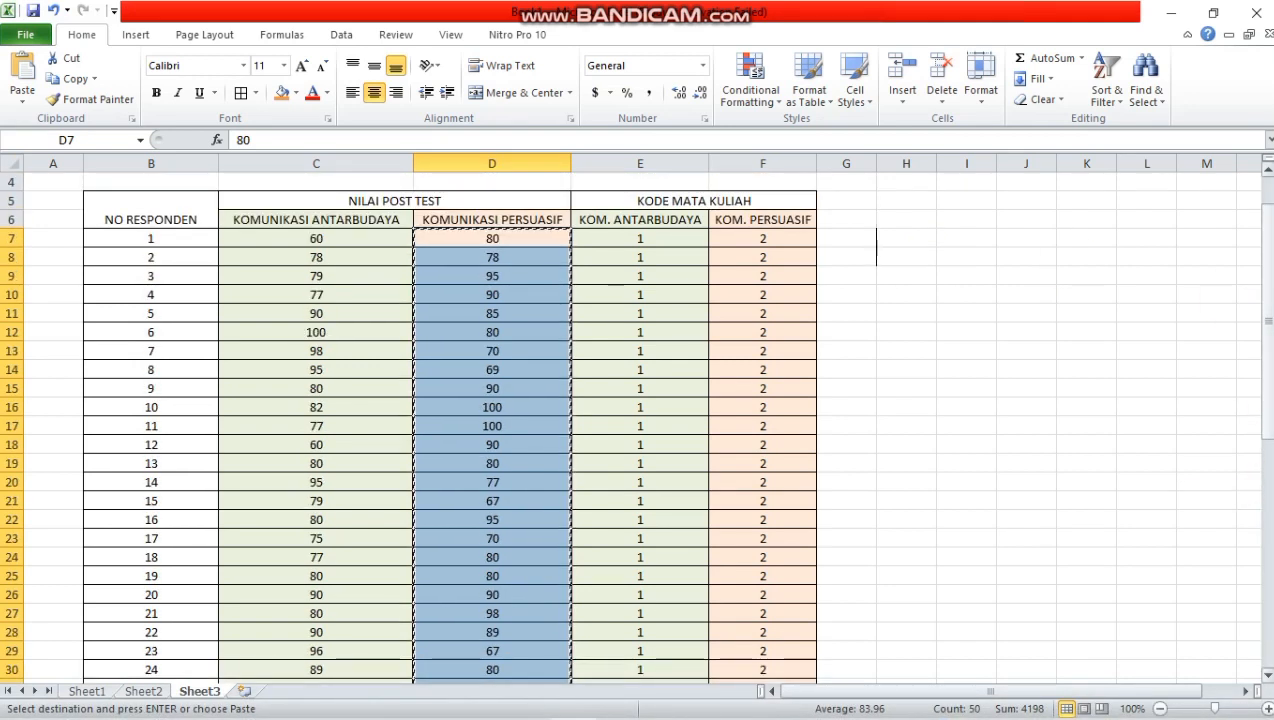
pyautogui.click(648, 242)
pyautogui.click(653, 239)
pyautogui.moveTo(653, 239); pyautogui.dragTo(670, 633)
pyautogui.hotkey('ctrl', 'c')
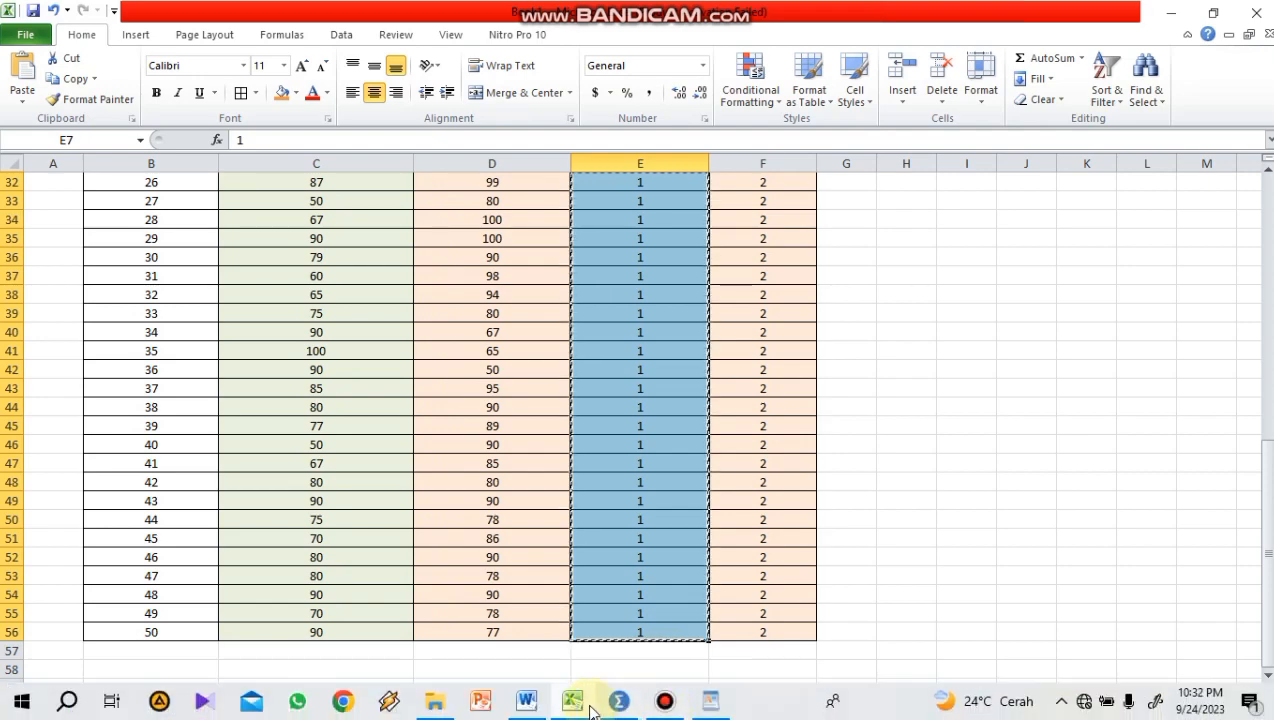
# Switch to SPSS Statistics and paste the copied KOM. ANTARBUDAYA course codes into the MK column starting at row 1.
pyautogui.click(619, 701)
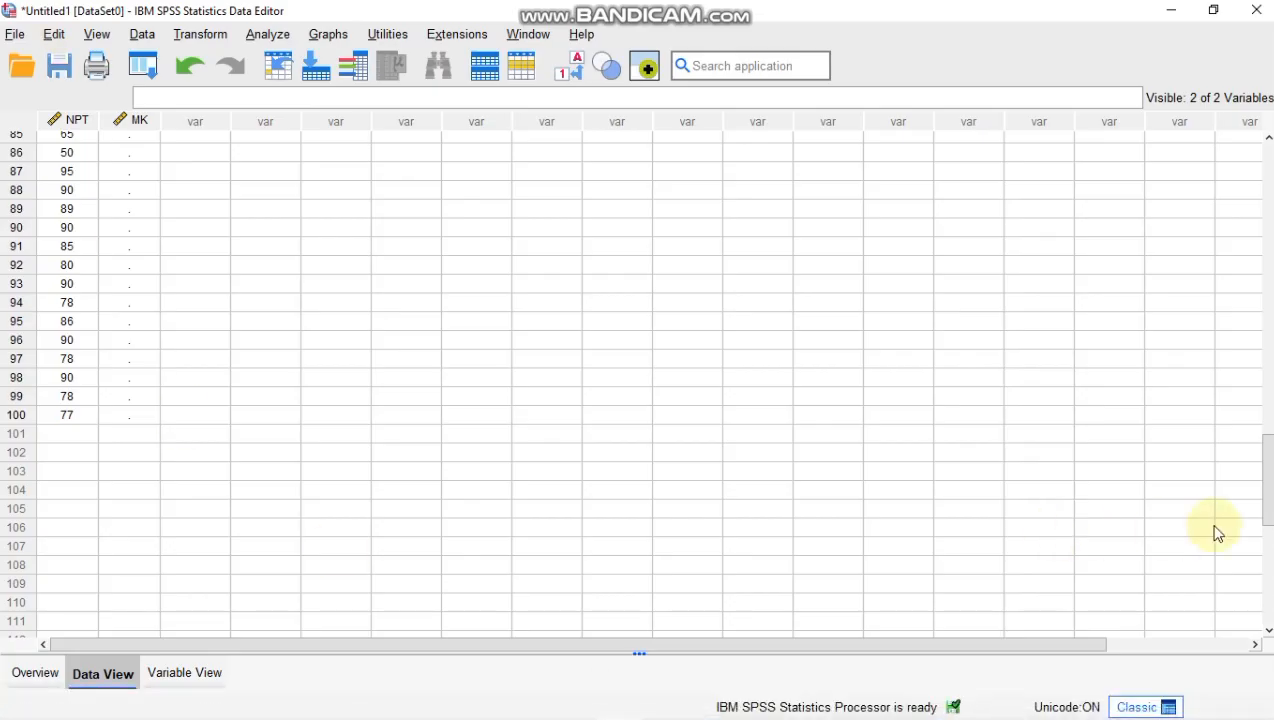
pyautogui.moveTo(1266, 478); pyautogui.dragTo(1268, 143)
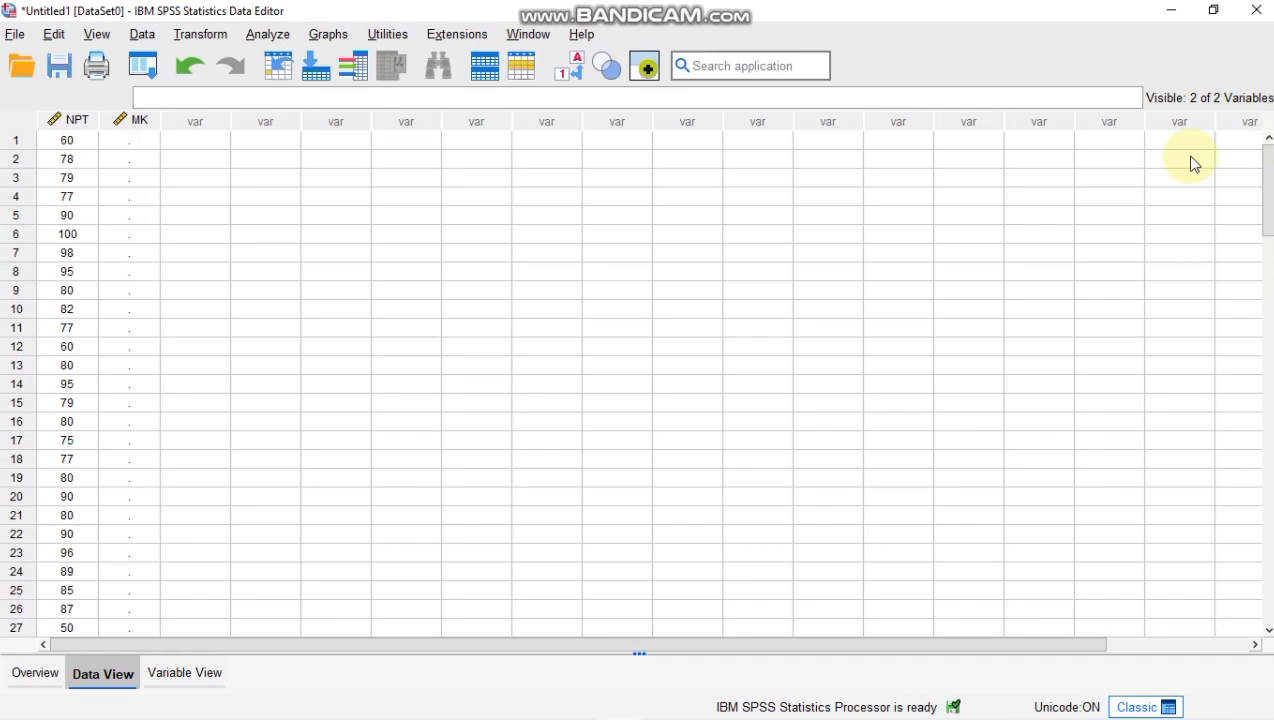
pyautogui.click(145, 145)
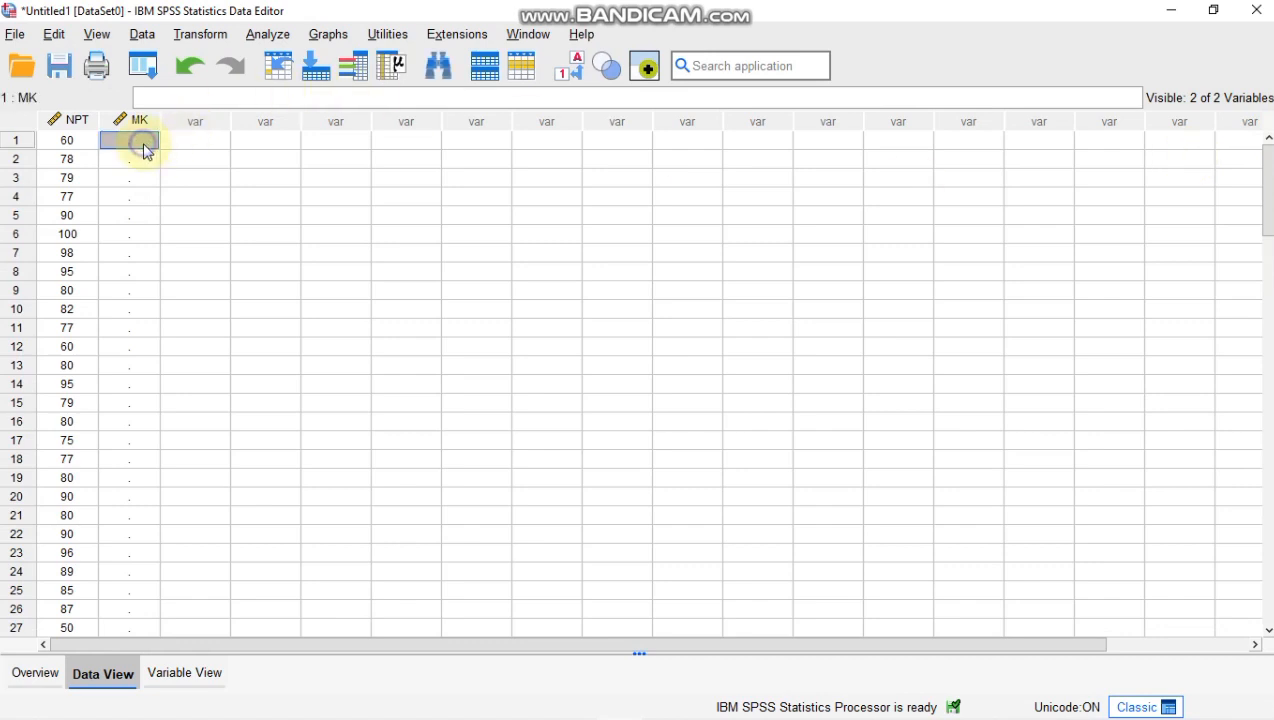
pyautogui.rightClick(145, 147)
pyautogui.click(229, 260)
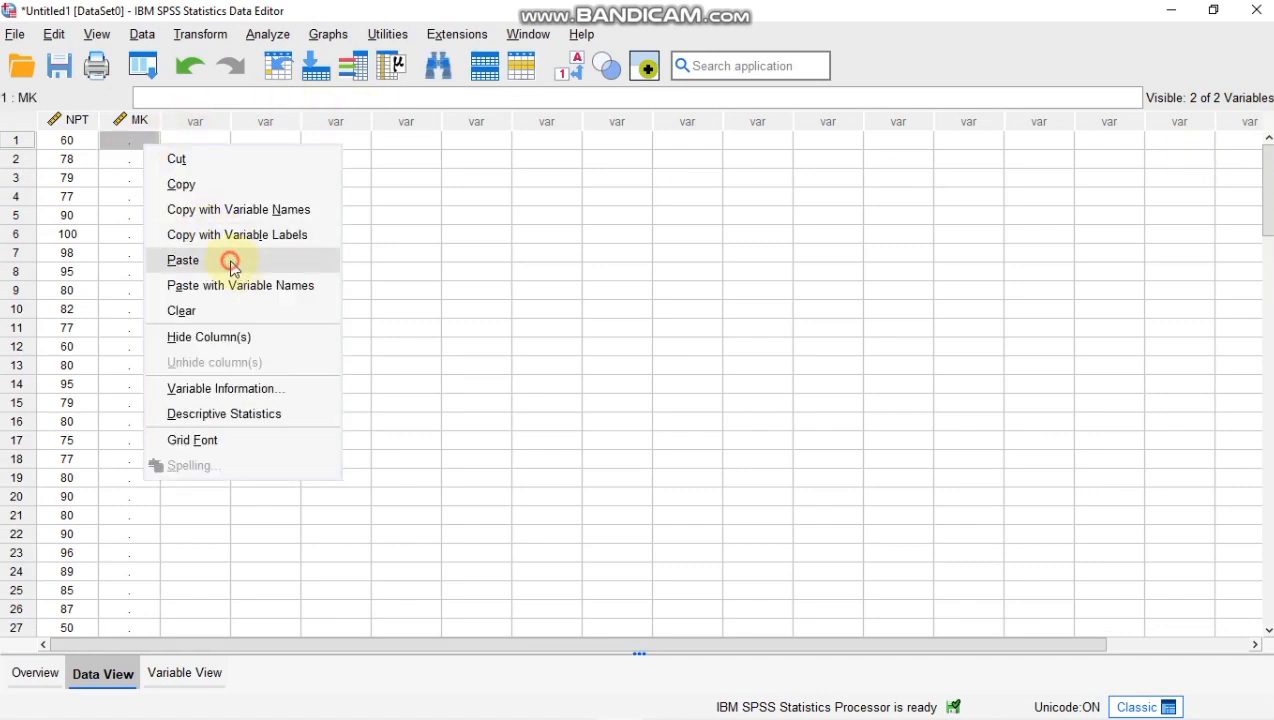
# Switch to Excel and copy the KOM. PERSUASIF course codes in F7:F56.
pyautogui.moveTo(830, 705)
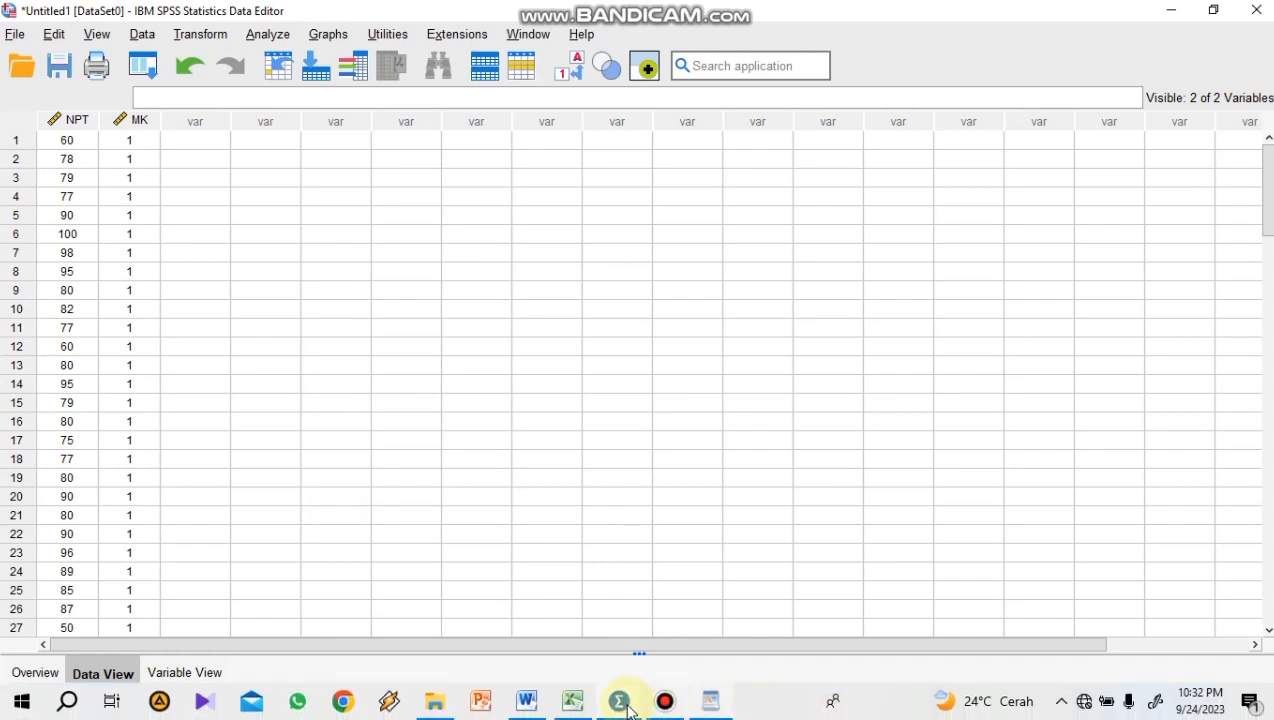
pyautogui.moveTo(606, 703)
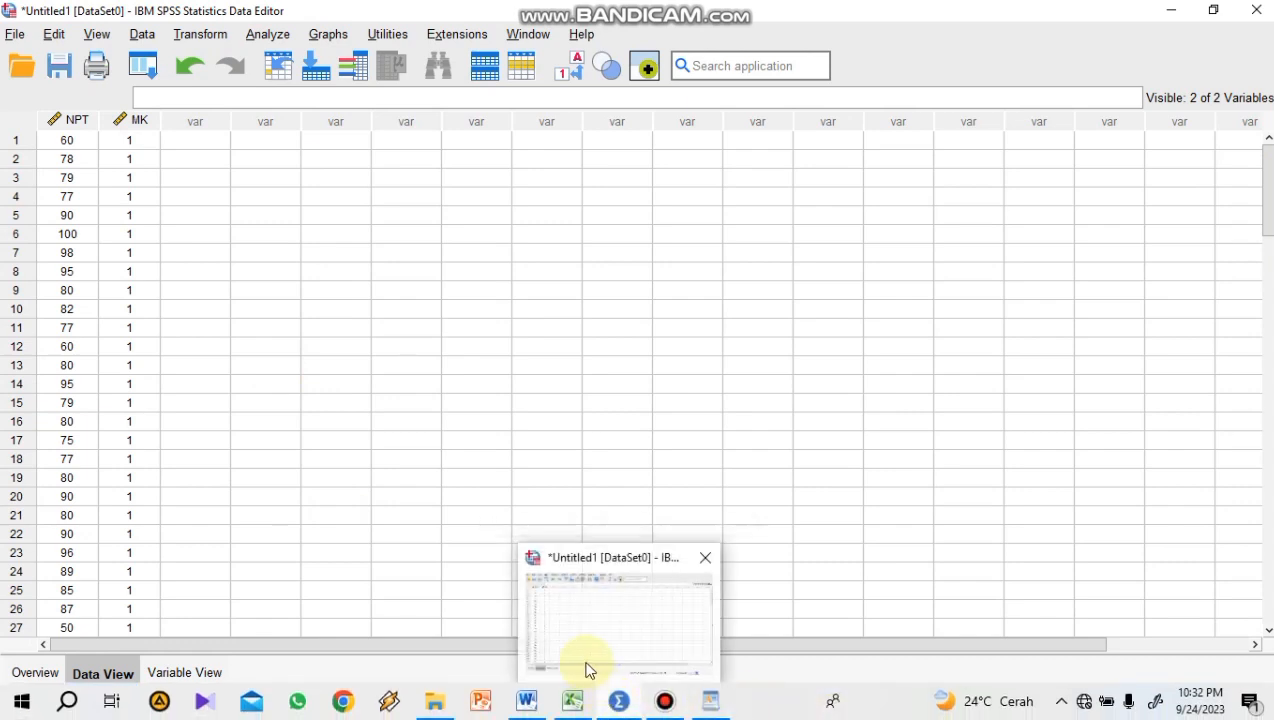
pyautogui.moveTo(566, 708)
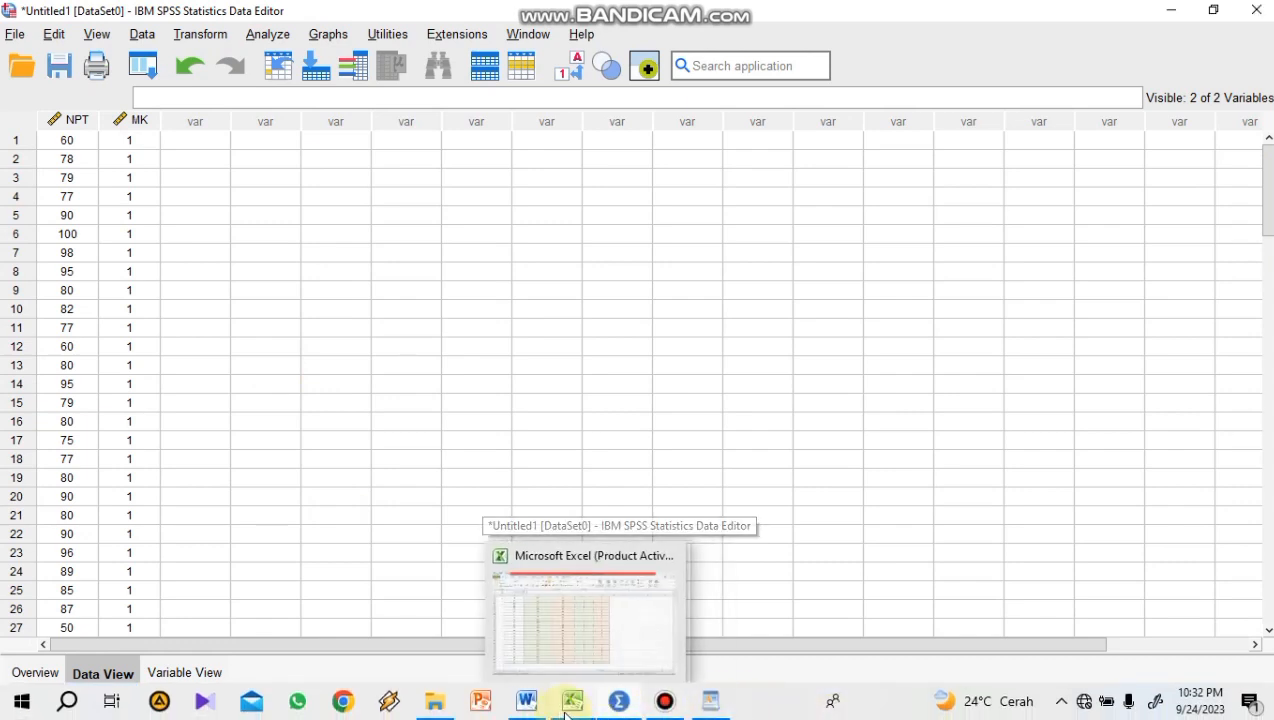
pyautogui.click(583, 631)
pyautogui.moveTo(1267, 510); pyautogui.dragTo(1262, 512)
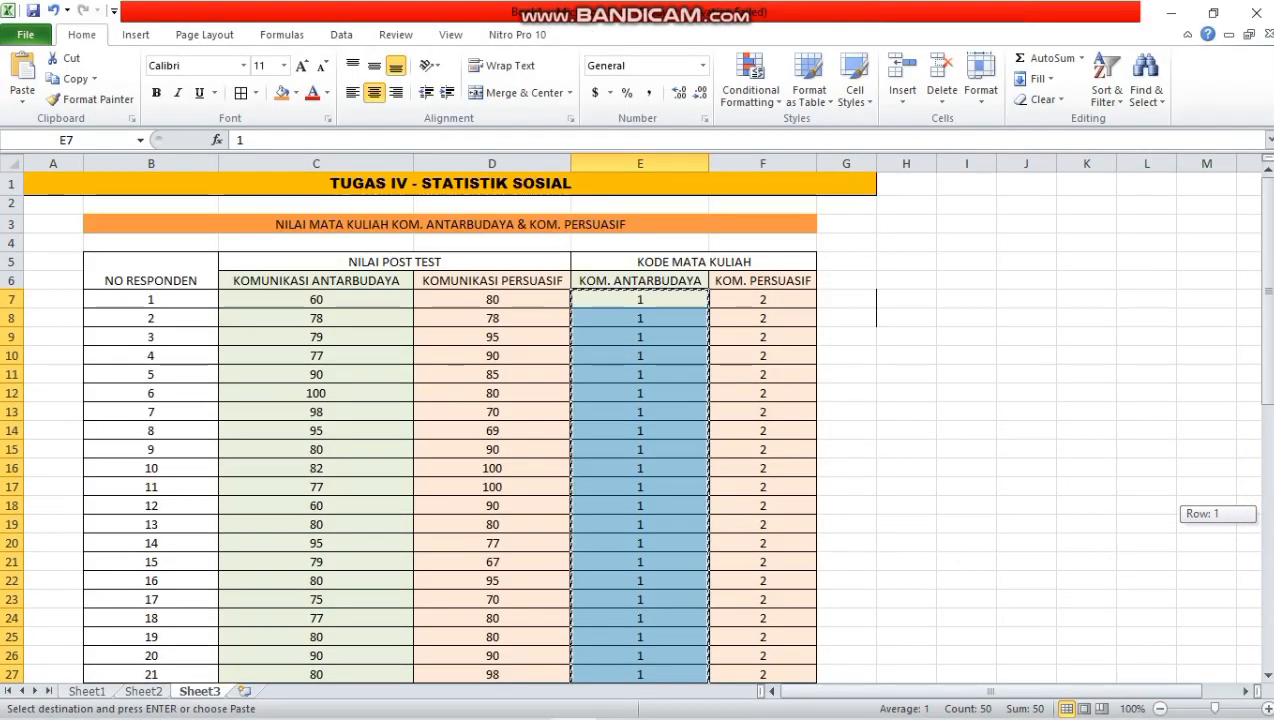
pyautogui.click(720, 299)
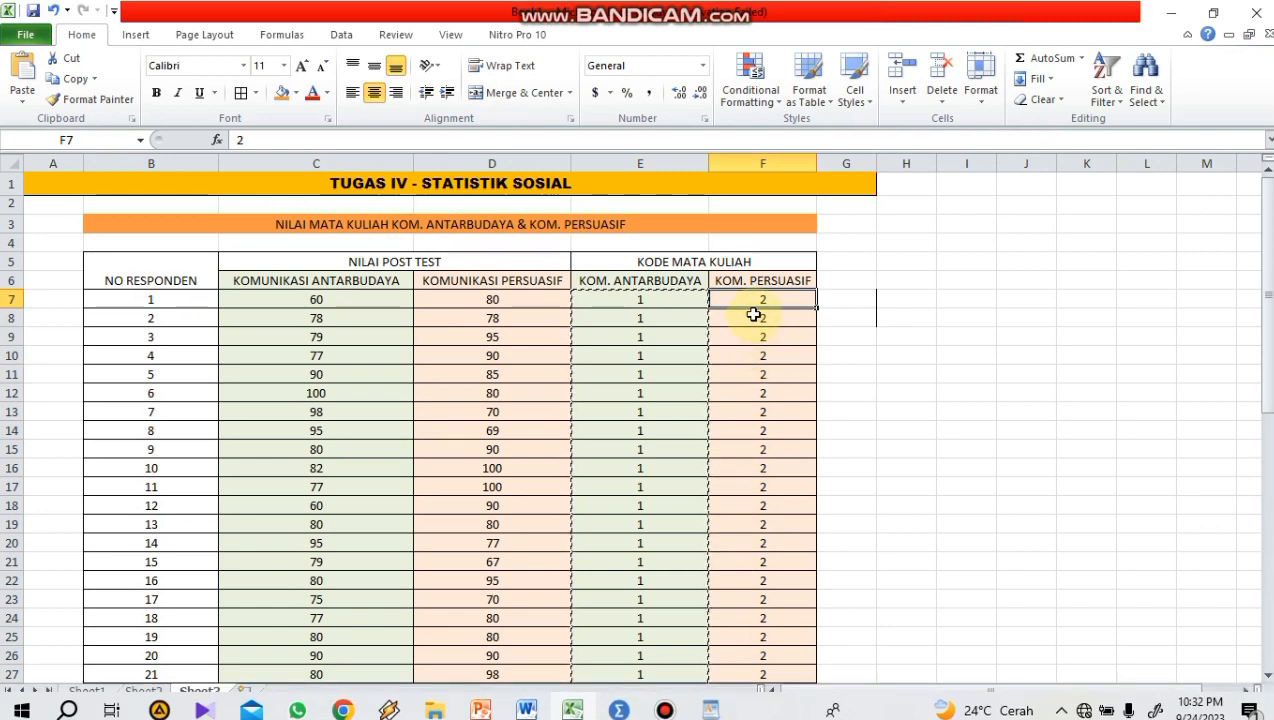
pyautogui.moveTo(754, 301); pyautogui.dragTo(753, 650)
pyautogui.rightClick(753, 650)
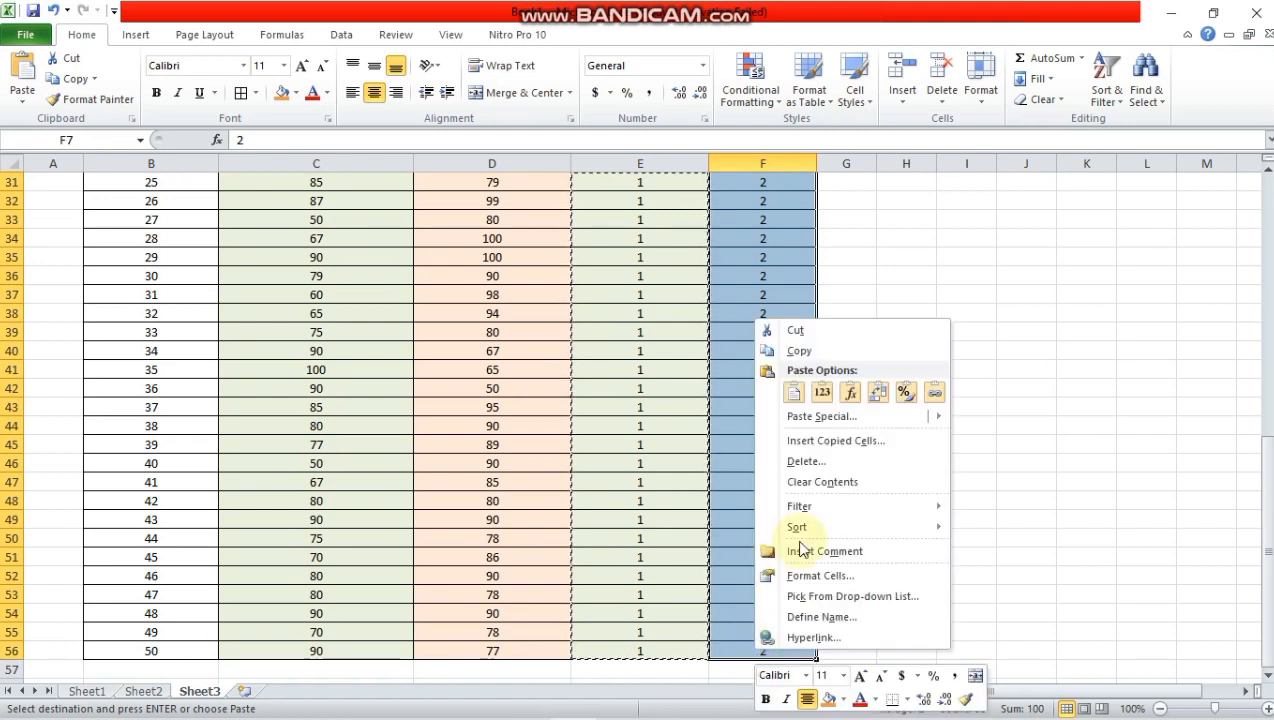
pyautogui.click(806, 350)
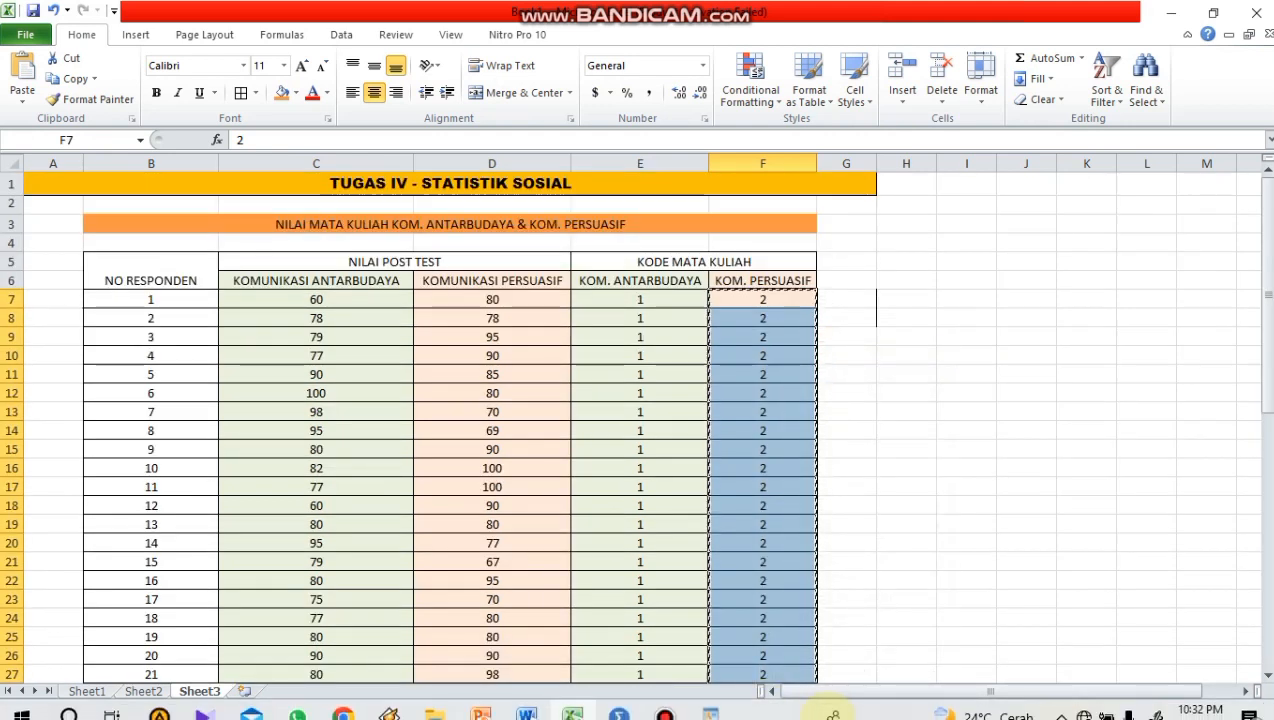
# Switch to SPSS Statistics and paste the KOM. PERSUASIF course codes below the existing MK values, starting at row 51.
pyautogui.click(619, 701)
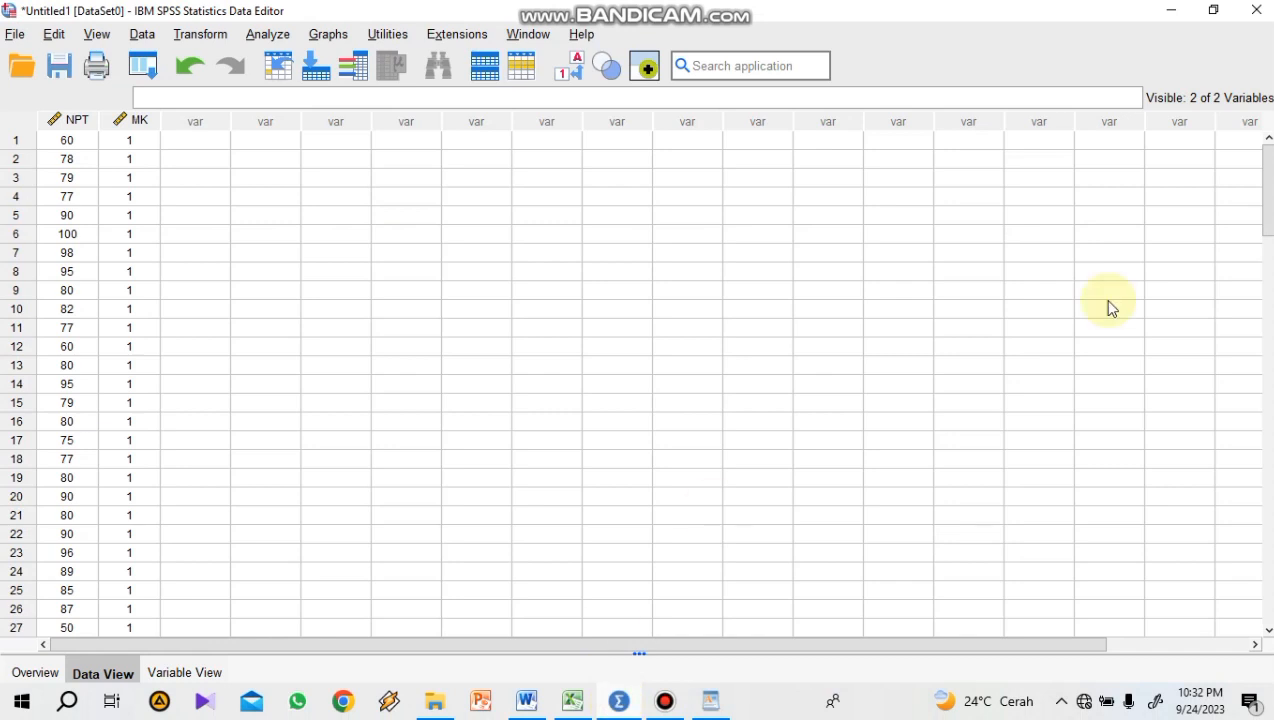
pyautogui.moveTo(1268, 219); pyautogui.dragTo(1270, 358)
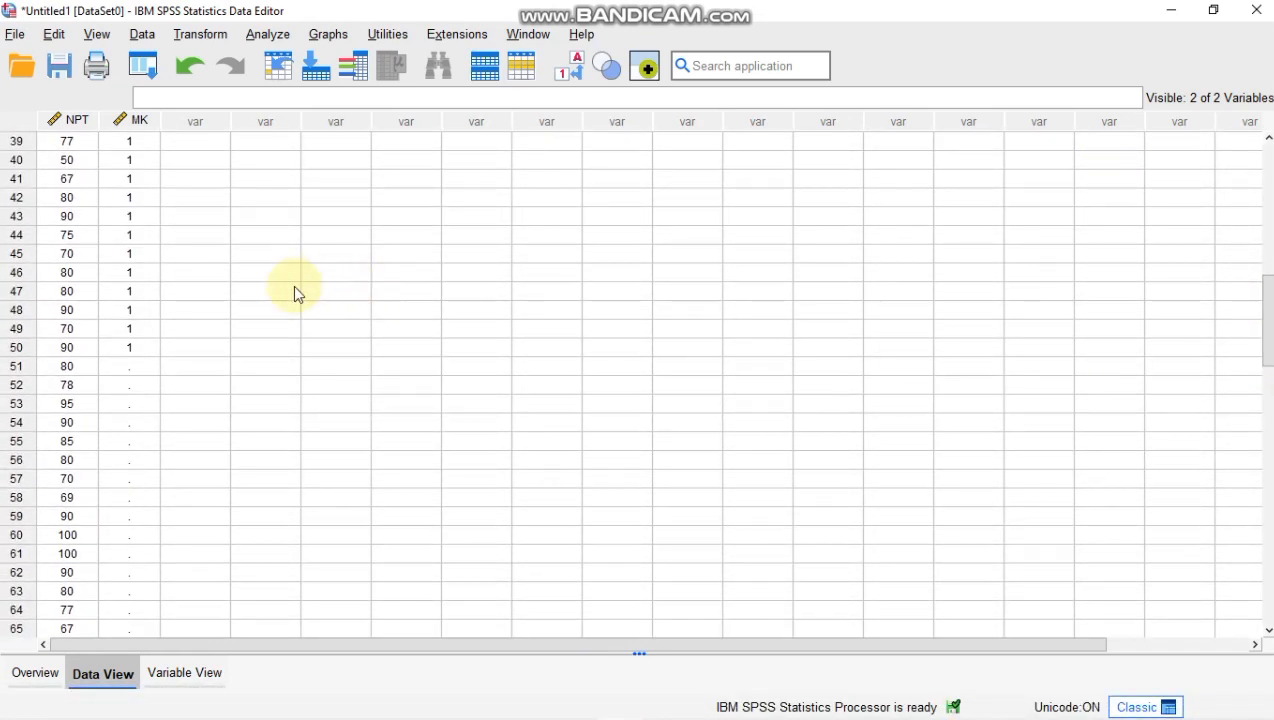
pyautogui.click(131, 372)
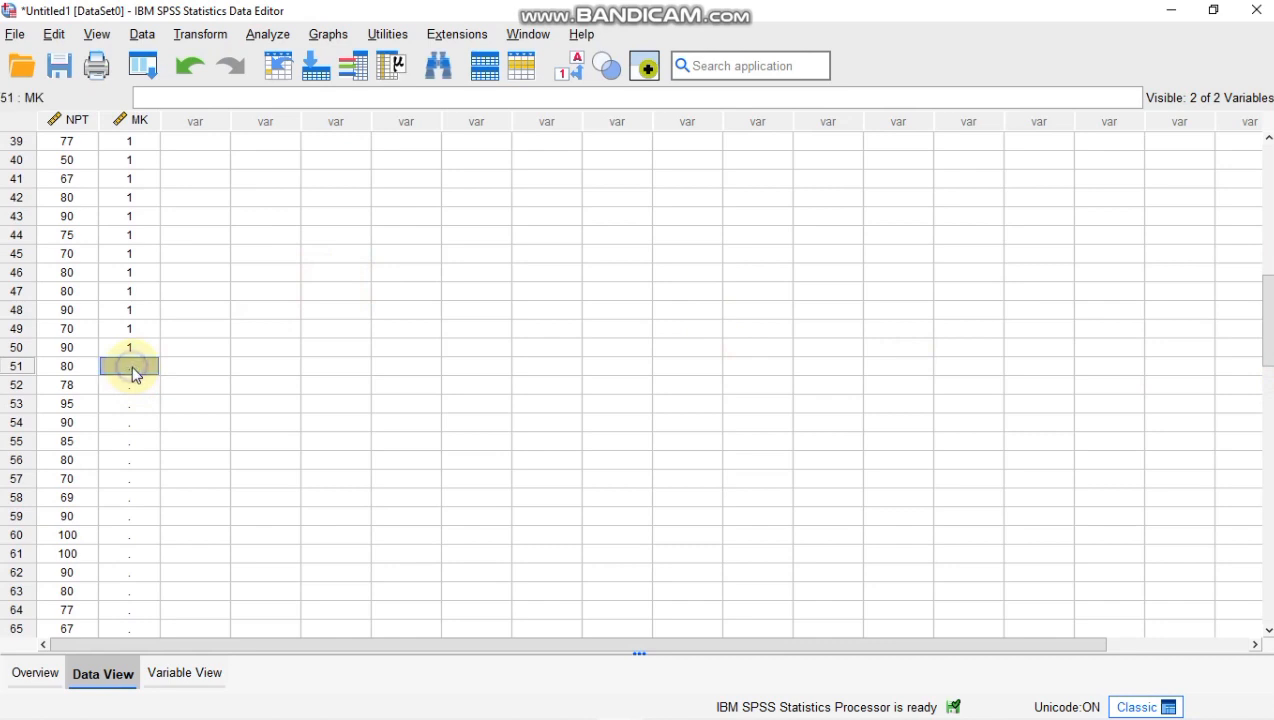
pyautogui.rightClick(131, 370)
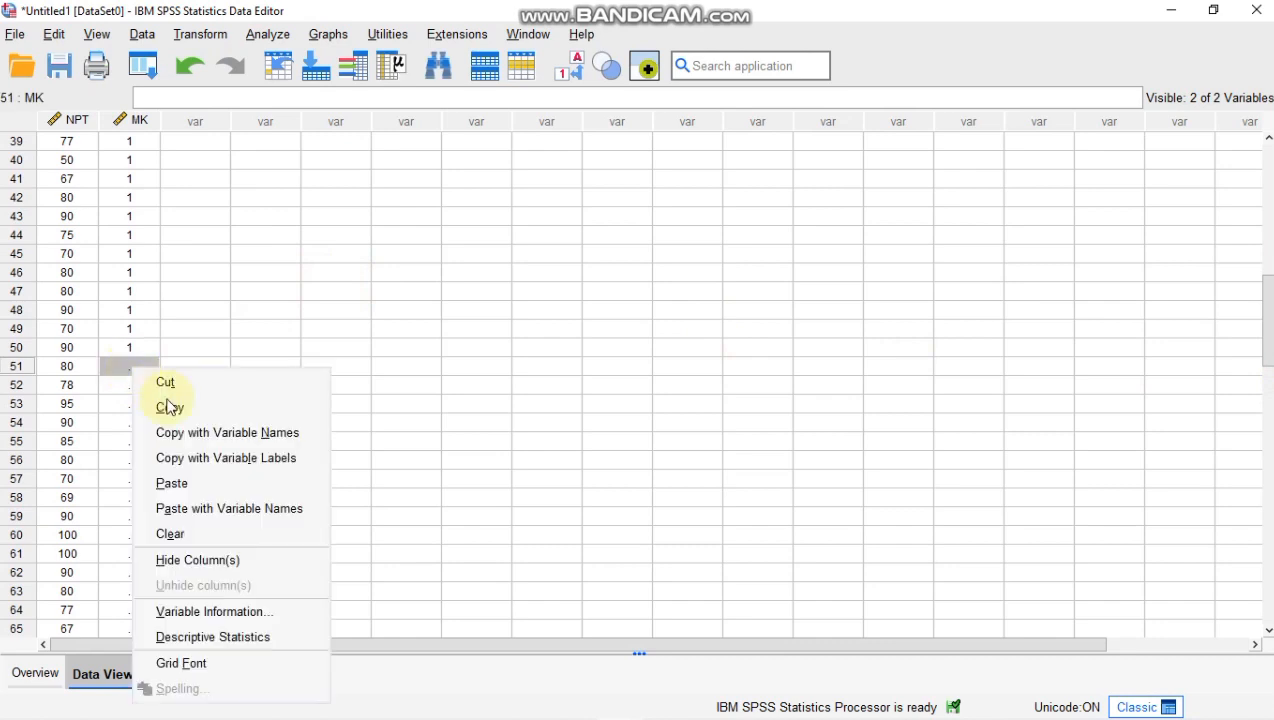
pyautogui.click(232, 484)
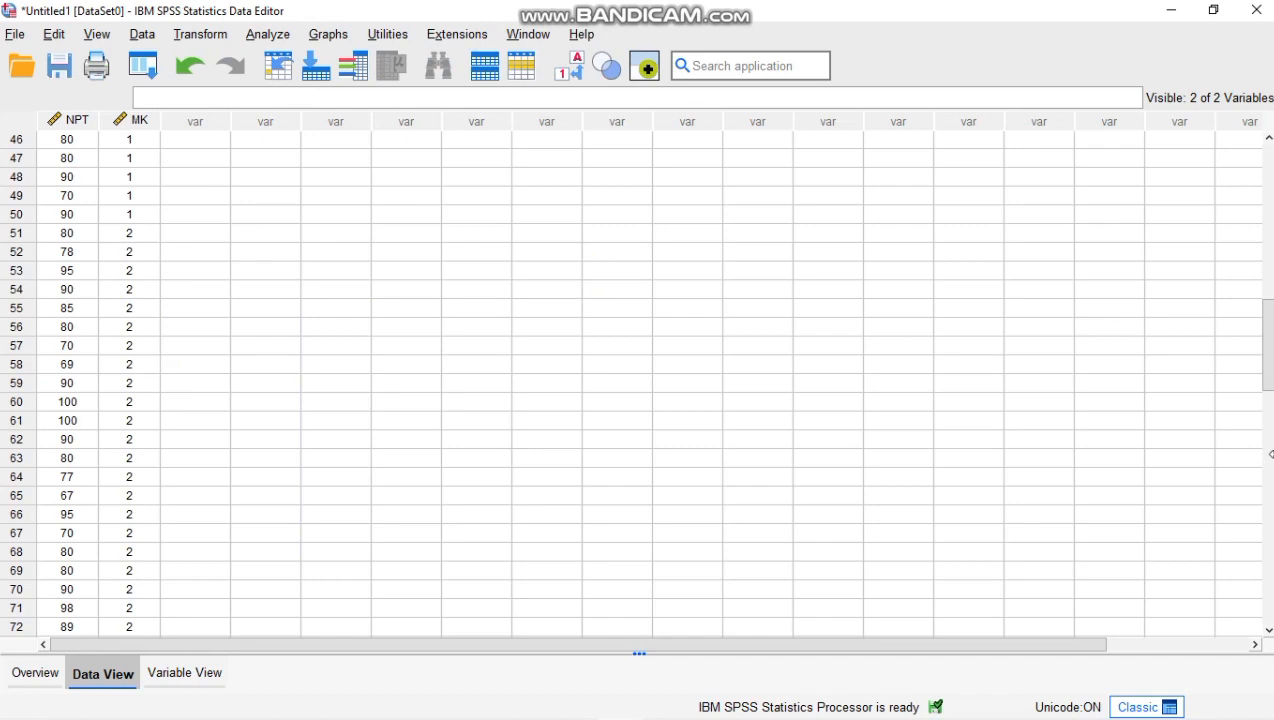
pyautogui.moveTo(1269, 352); pyautogui.dragTo(1266, 505)
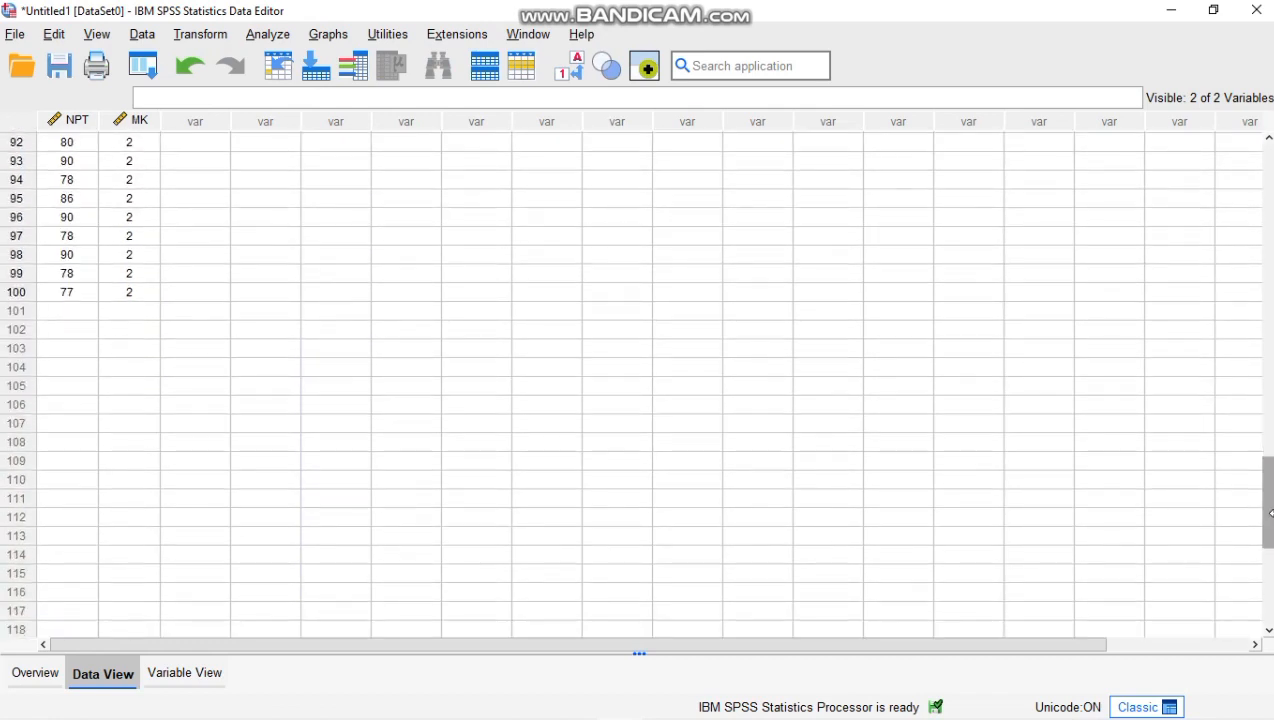
pyautogui.moveTo(1254, 435); pyautogui.dragTo(1263, 165)
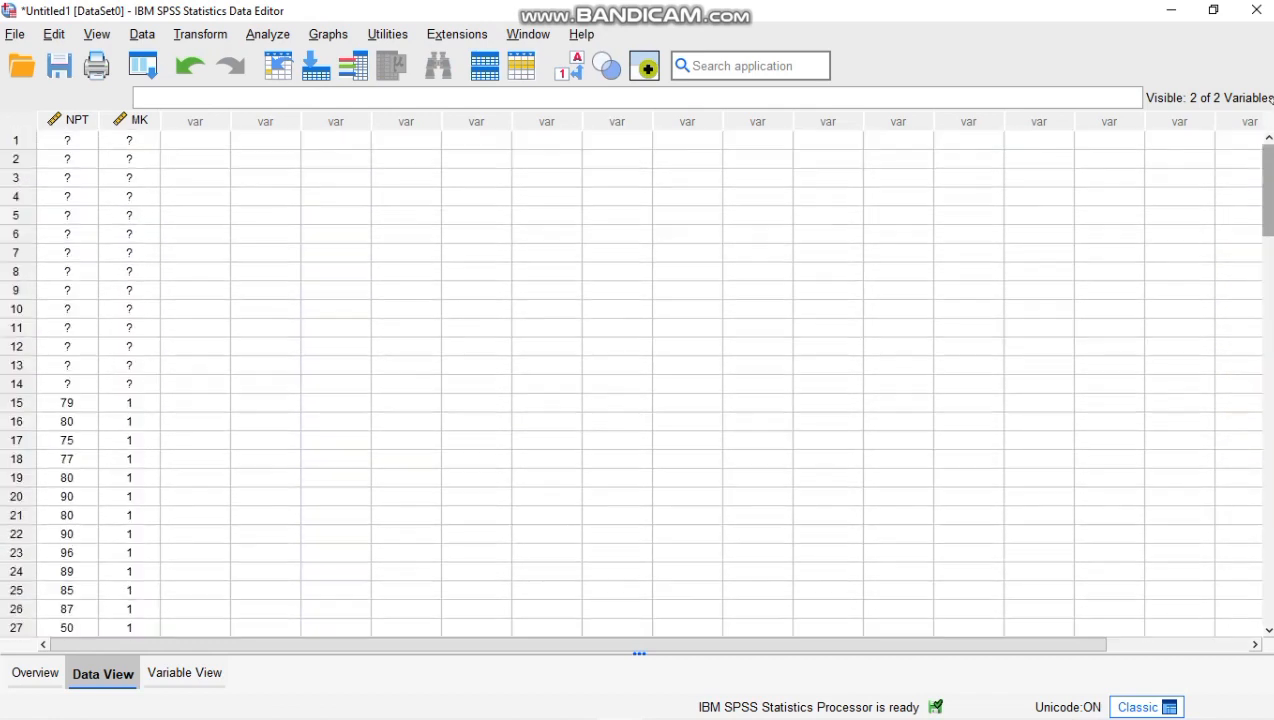
# Set up a One-Way ANOVA with NILAI POST TEST [NPT] as the dependent variable and MATA KULIAH [MK] as the factor.
pyautogui.click(276, 34)
pyautogui.moveTo(372, 256)
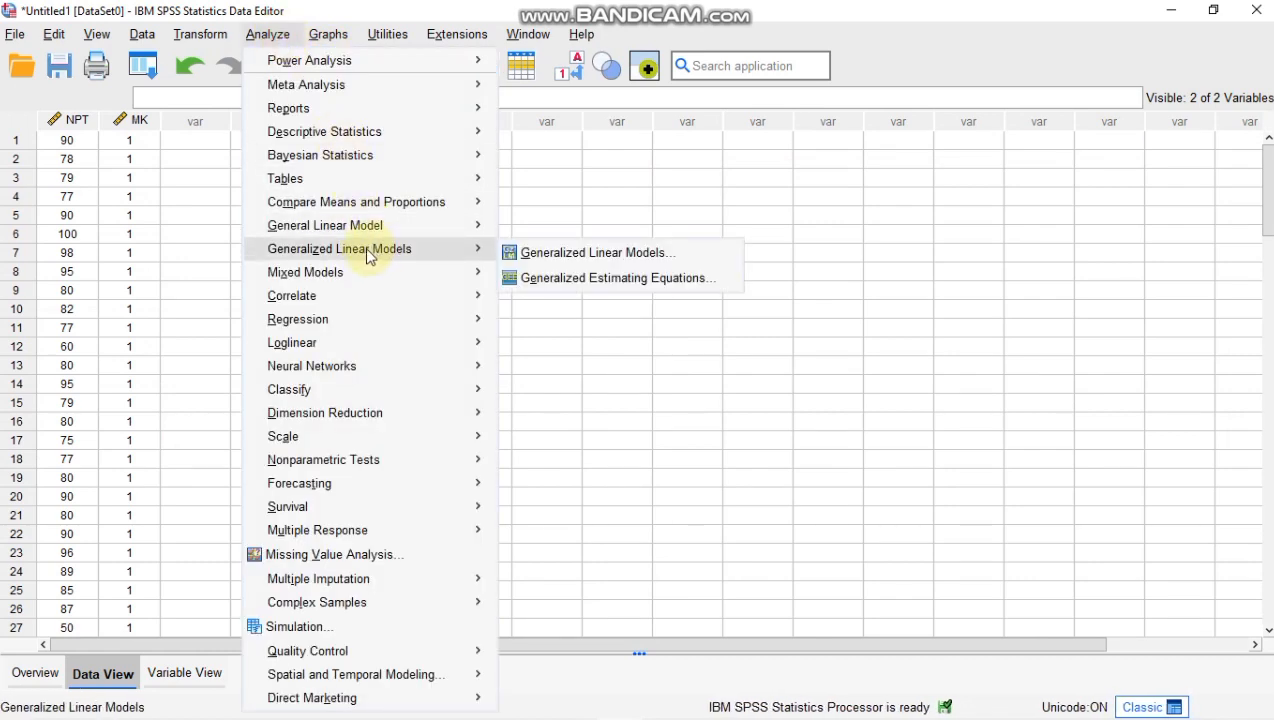
pyautogui.moveTo(320, 210)
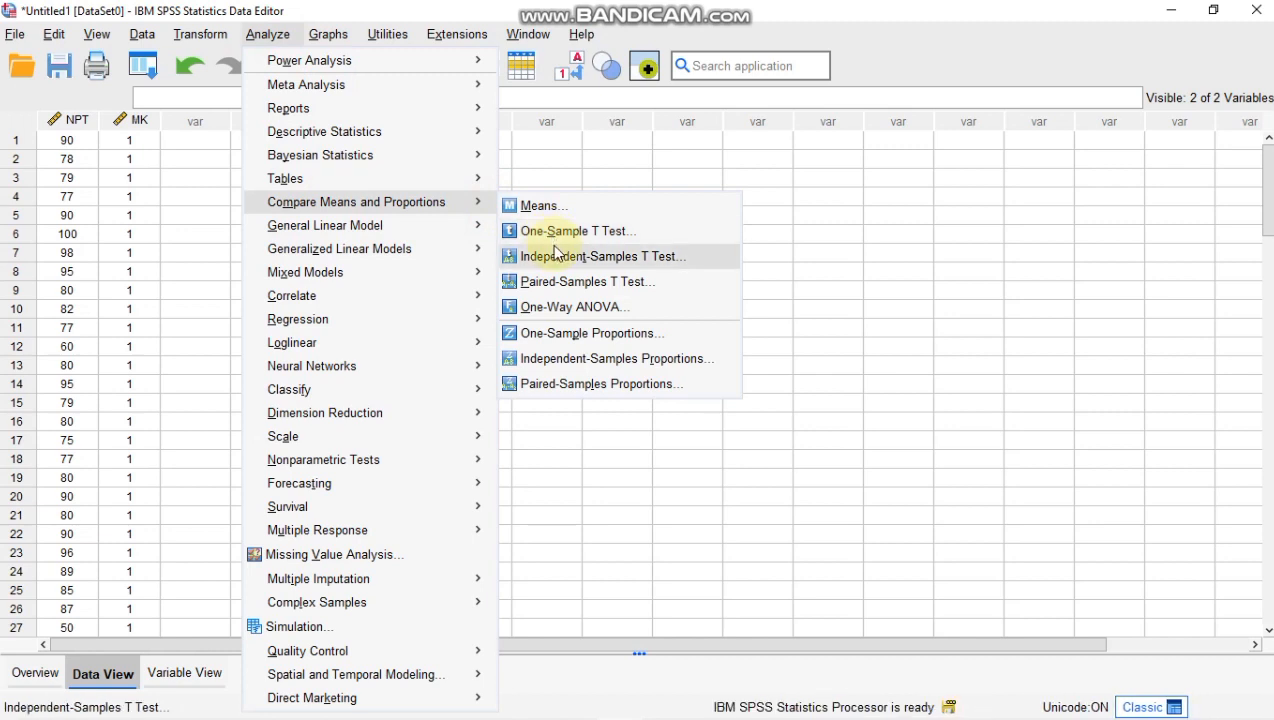
pyautogui.click(576, 307)
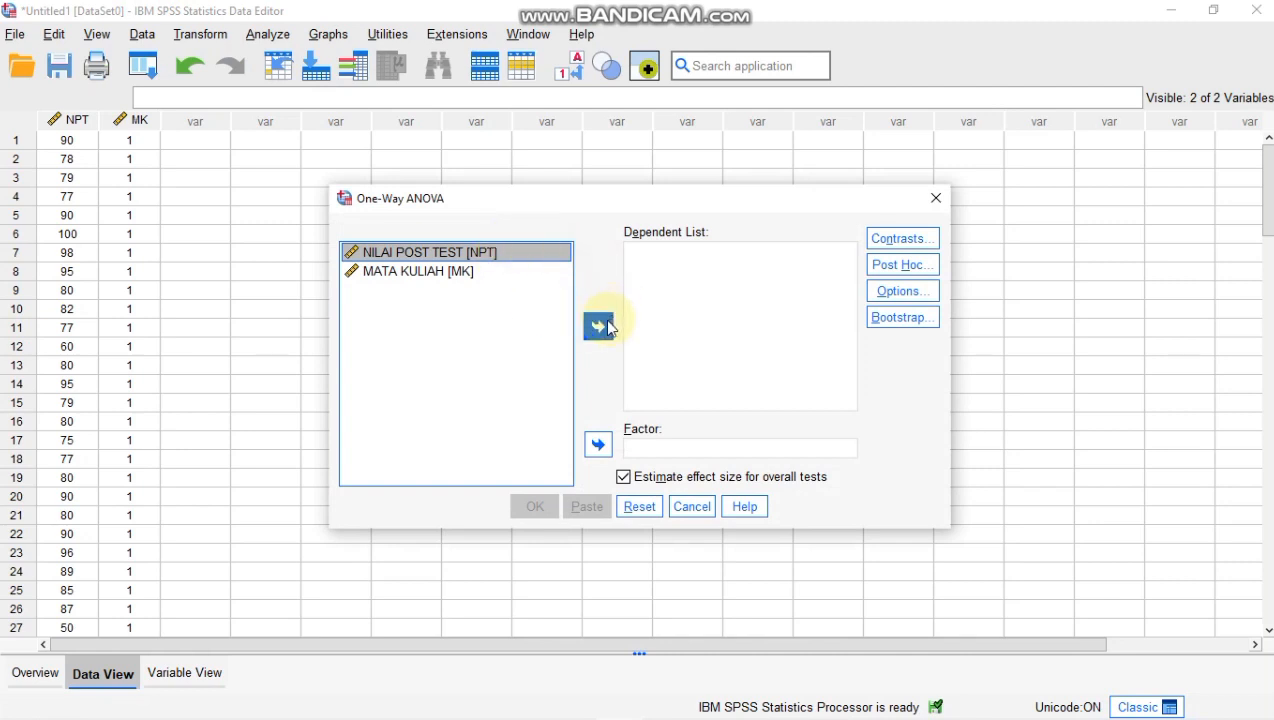
pyautogui.click(599, 326)
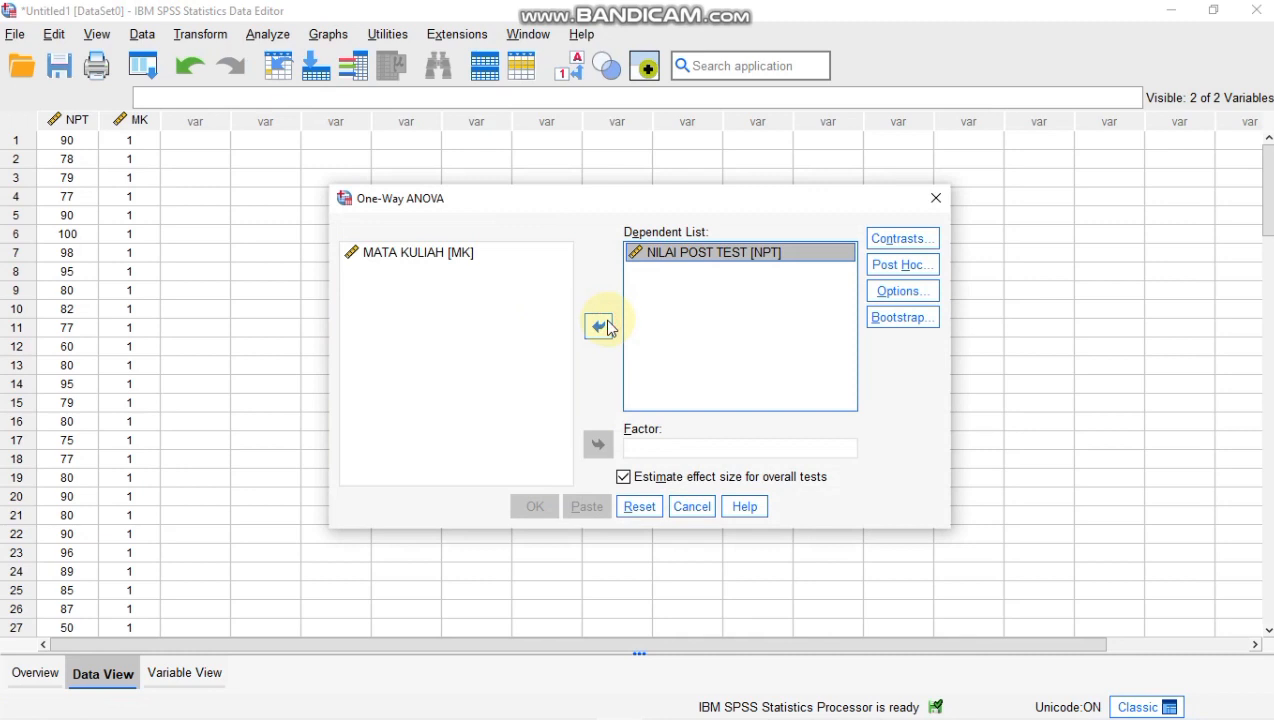
pyautogui.click(440, 255)
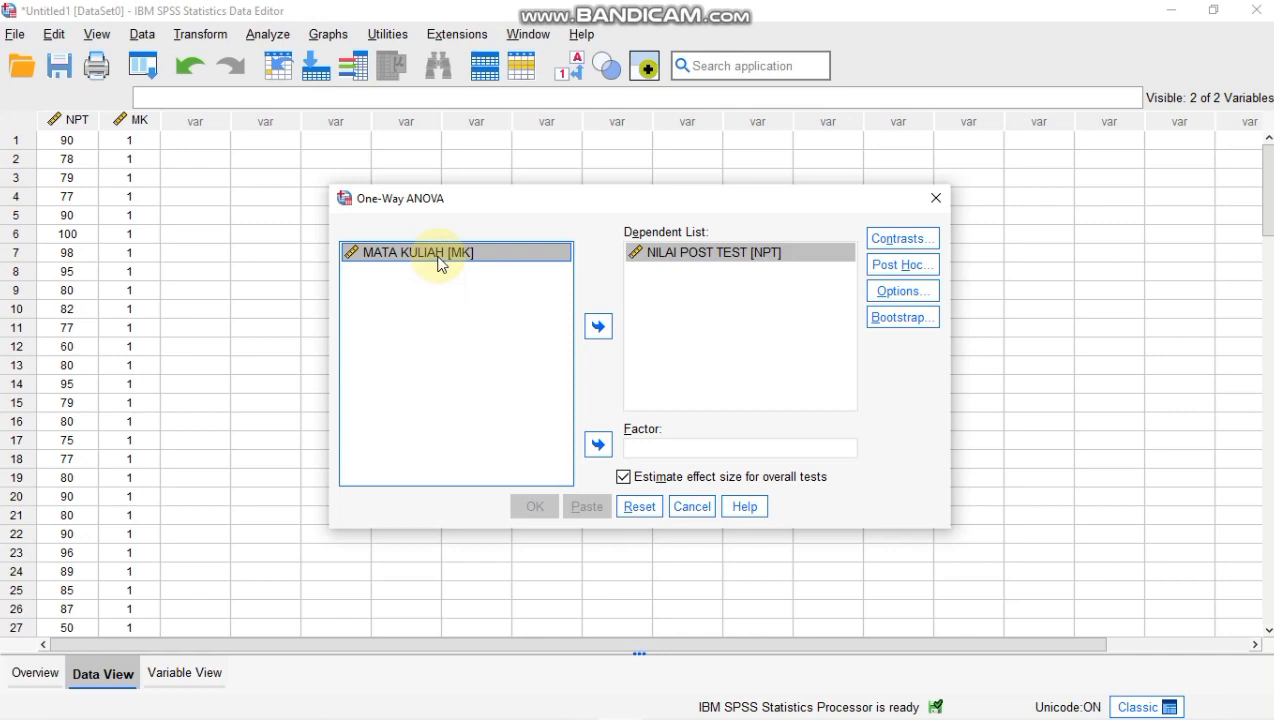
pyautogui.click(598, 445)
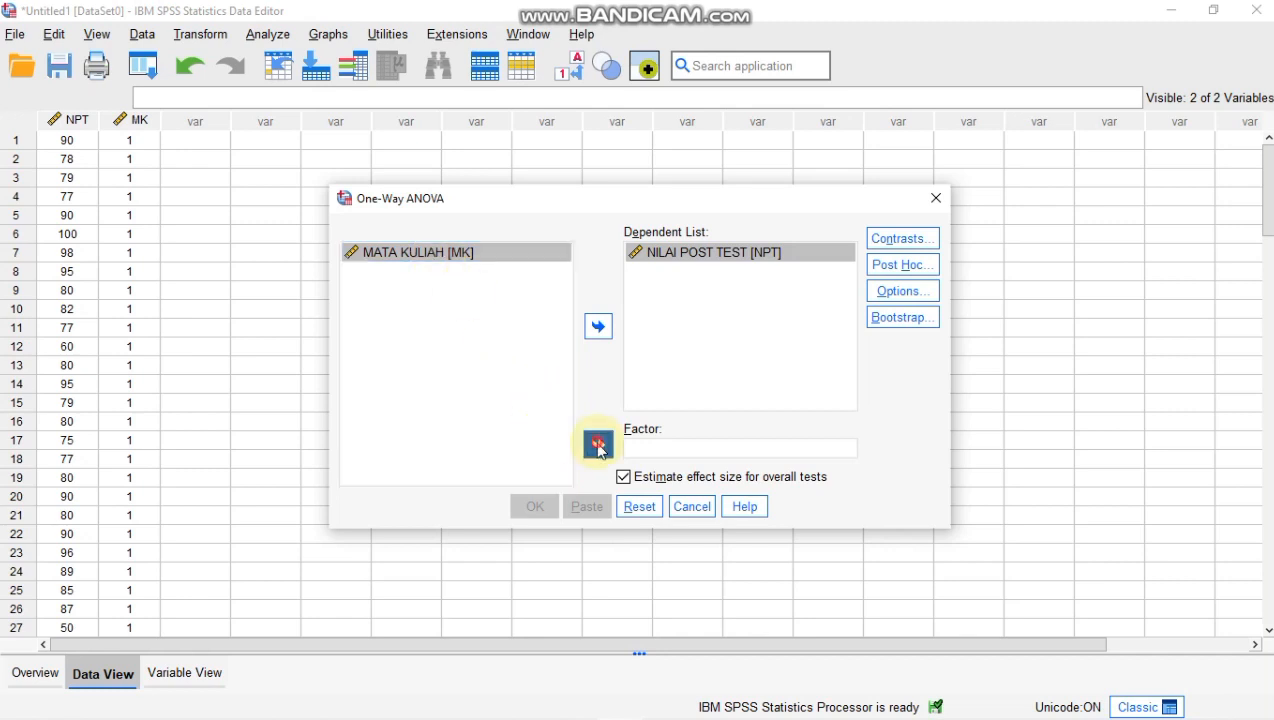
# Run the One-Way ANOVA with the homogeneity of variance test enabled in its options, and select the ANOVA table in the output.
pyautogui.click(912, 297)
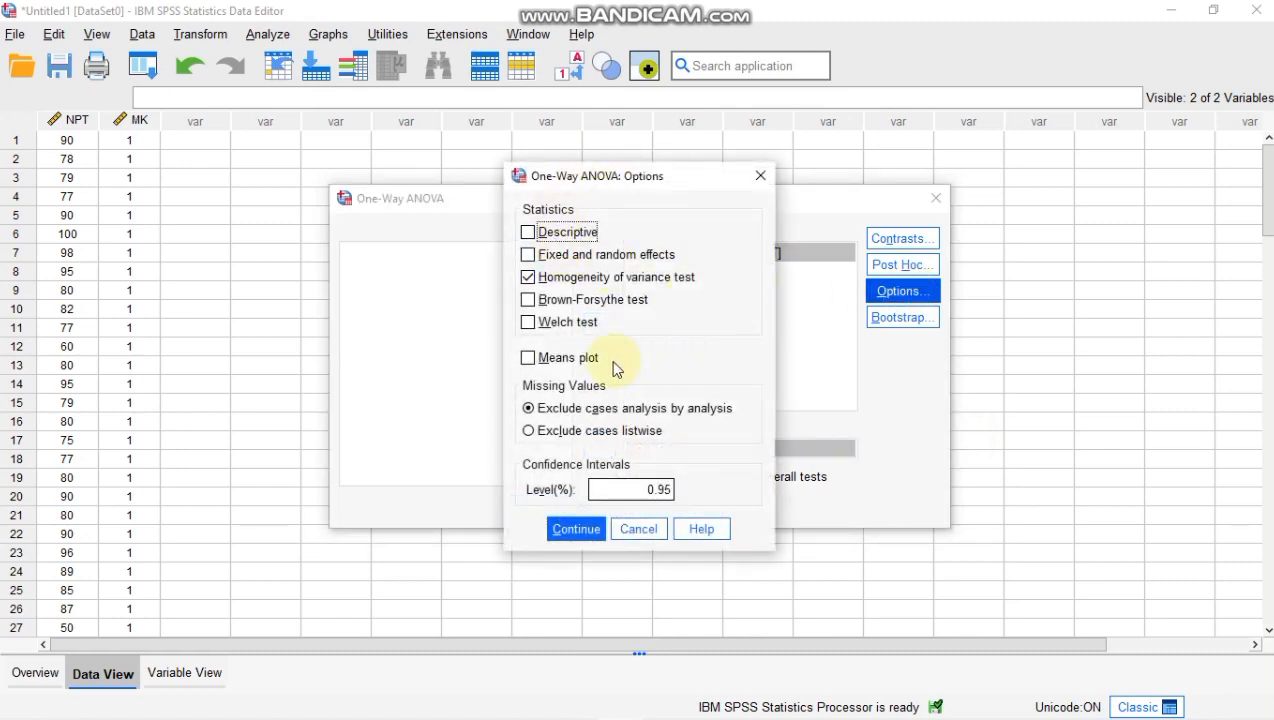
pyautogui.click(531, 284)
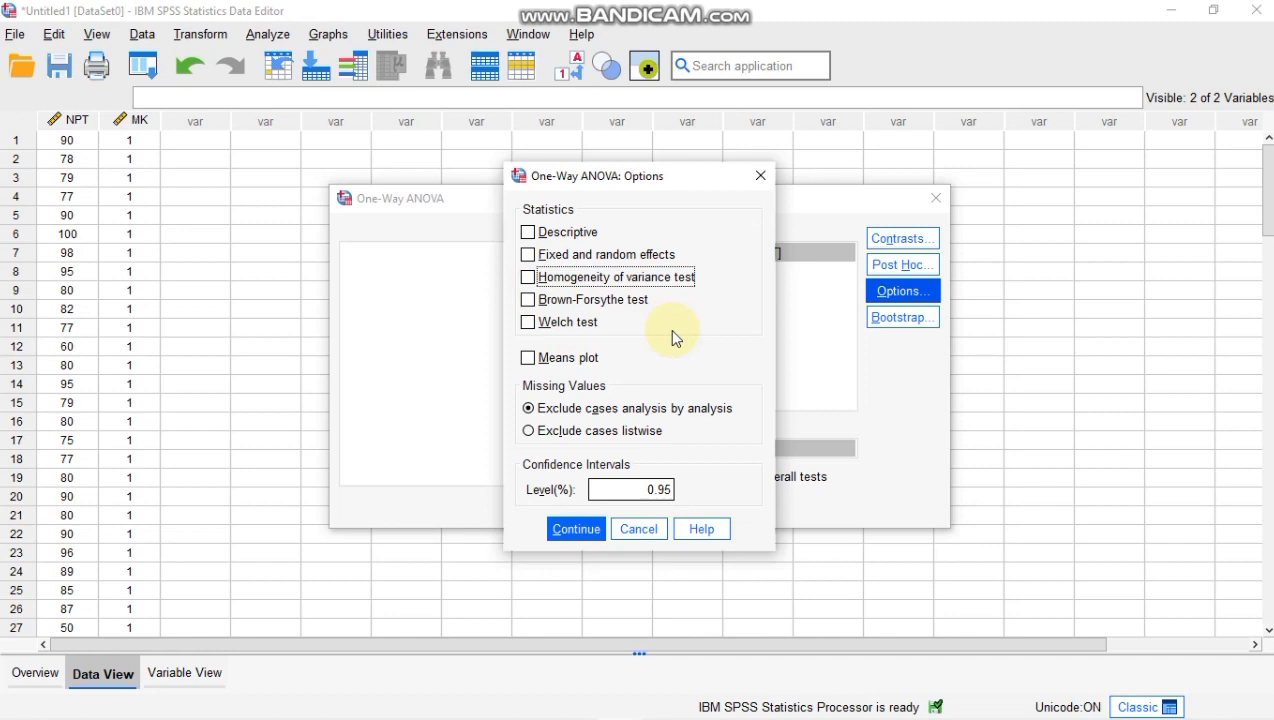
pyautogui.click(528, 283)
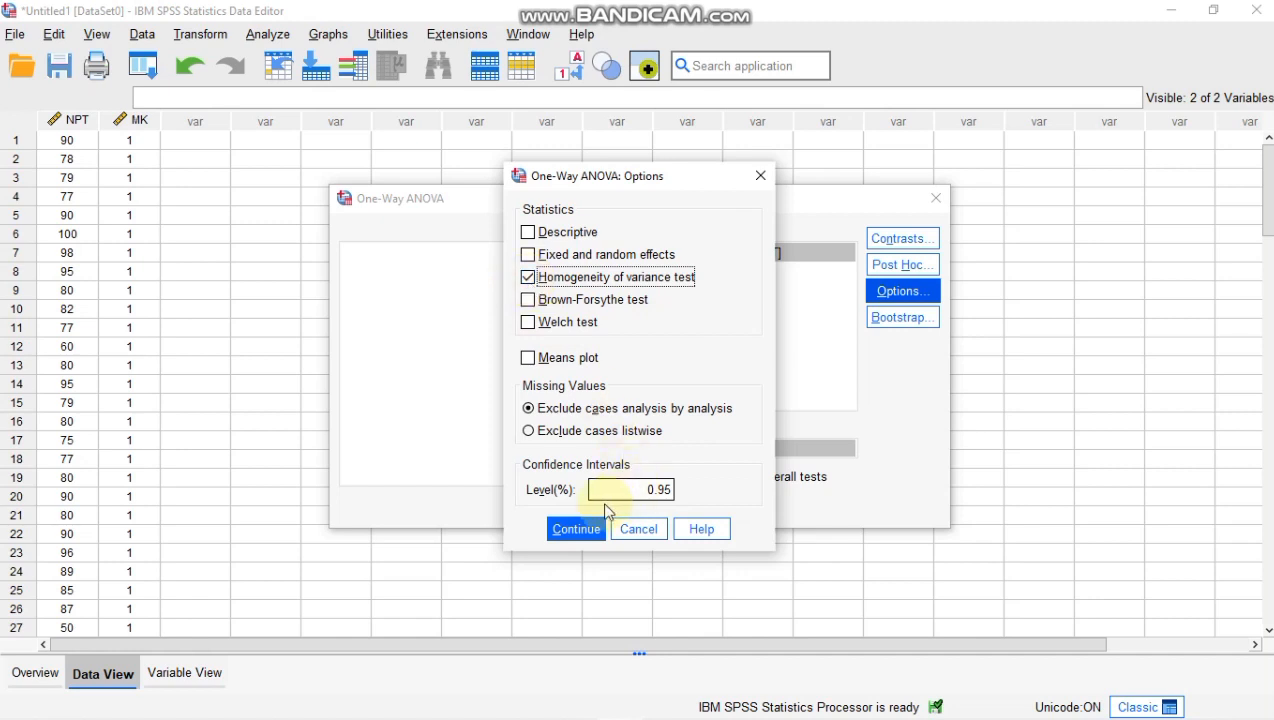
pyautogui.click(577, 529)
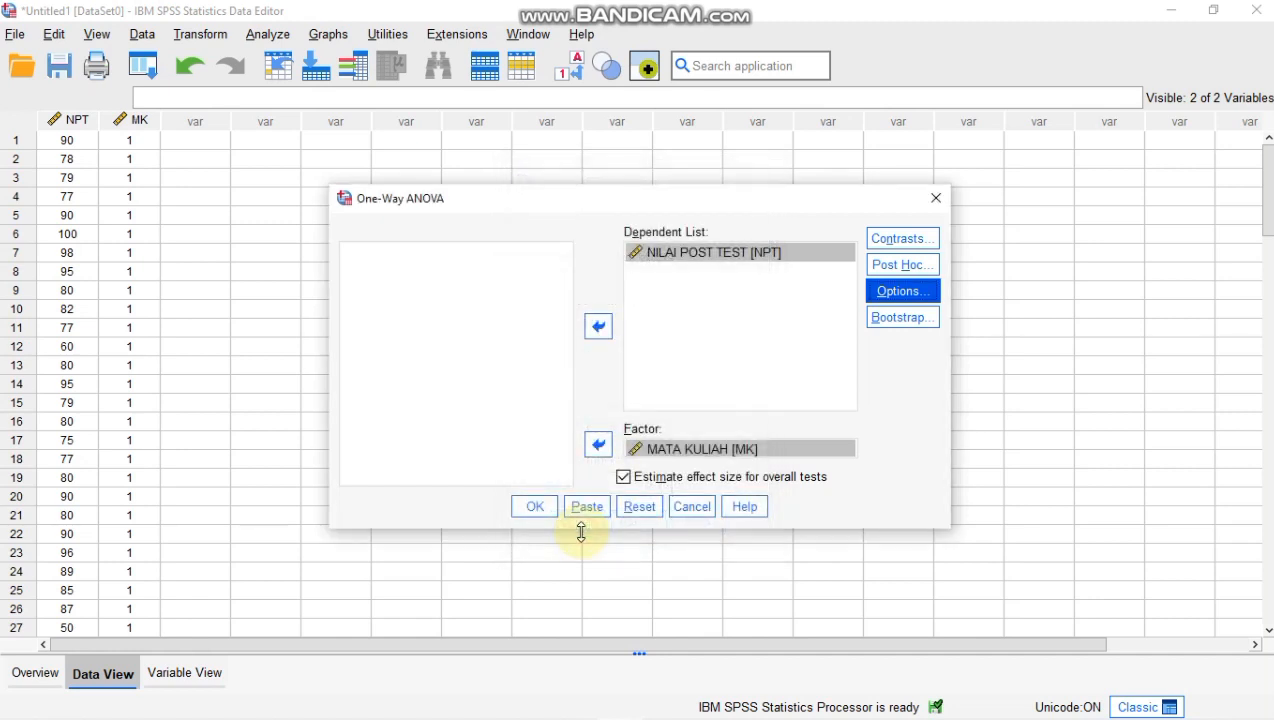
pyautogui.click(536, 507)
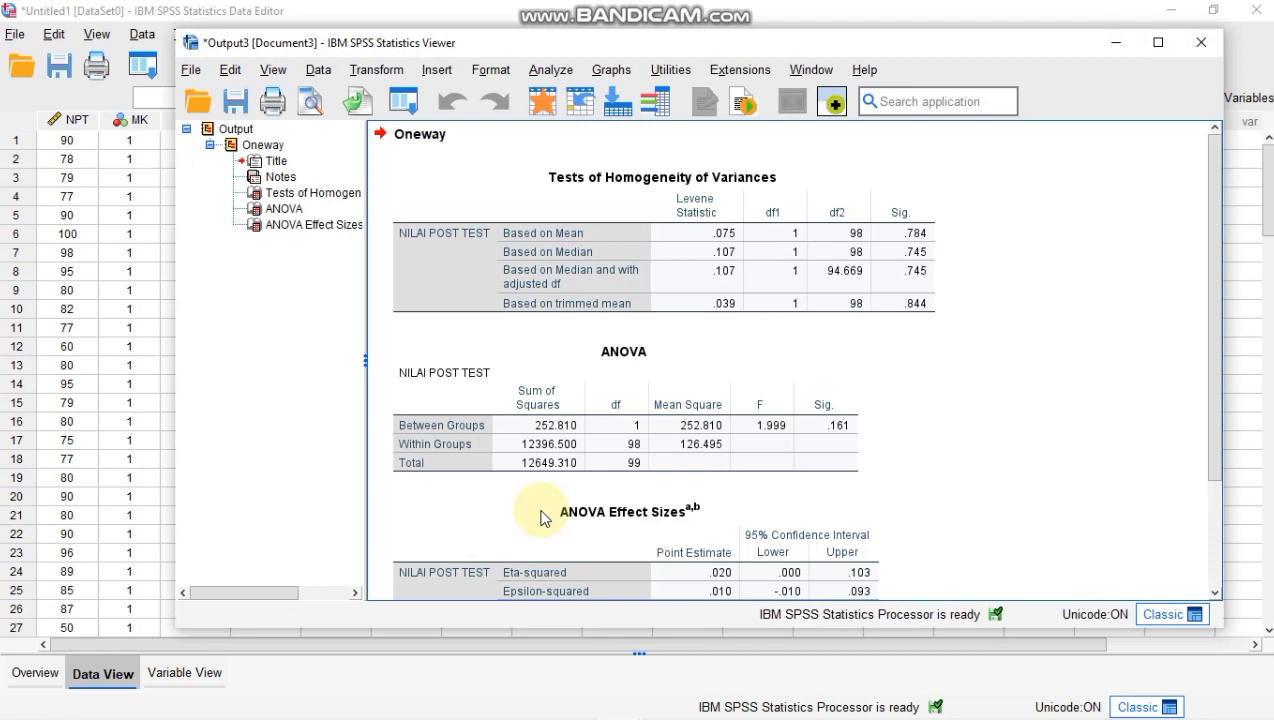
pyautogui.click(645, 385)
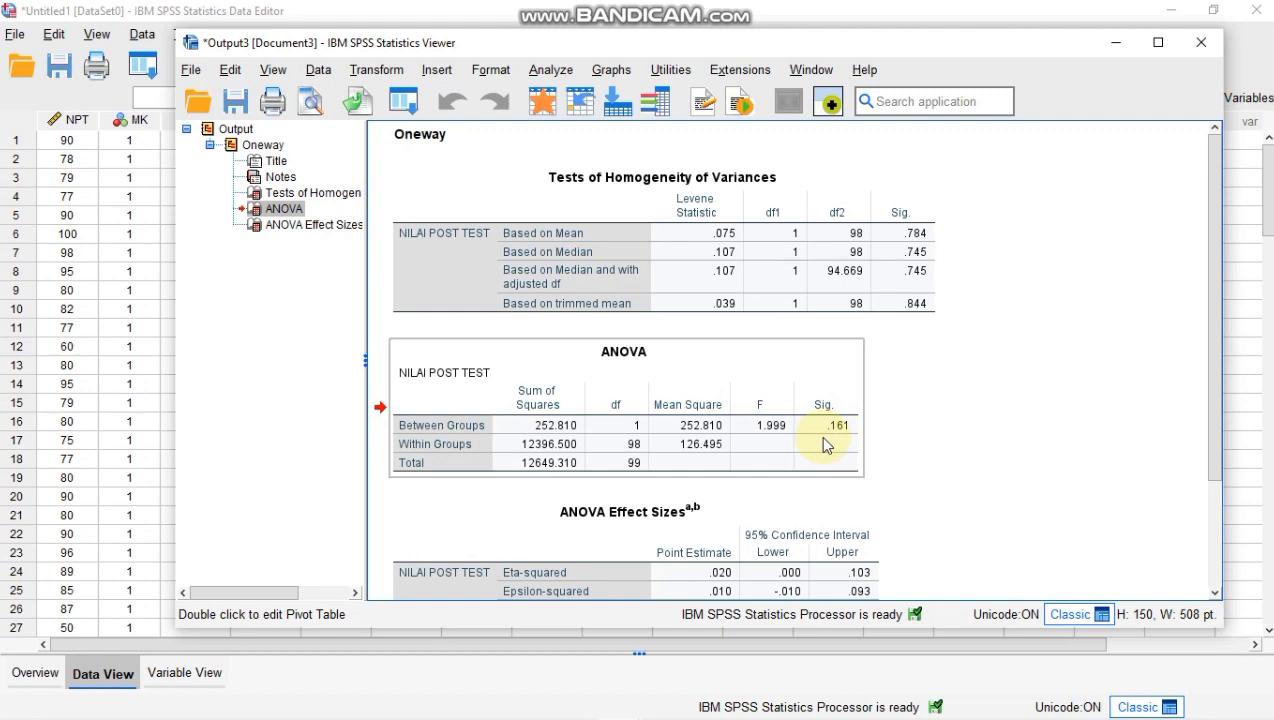
pyautogui.moveTo(624, 716)
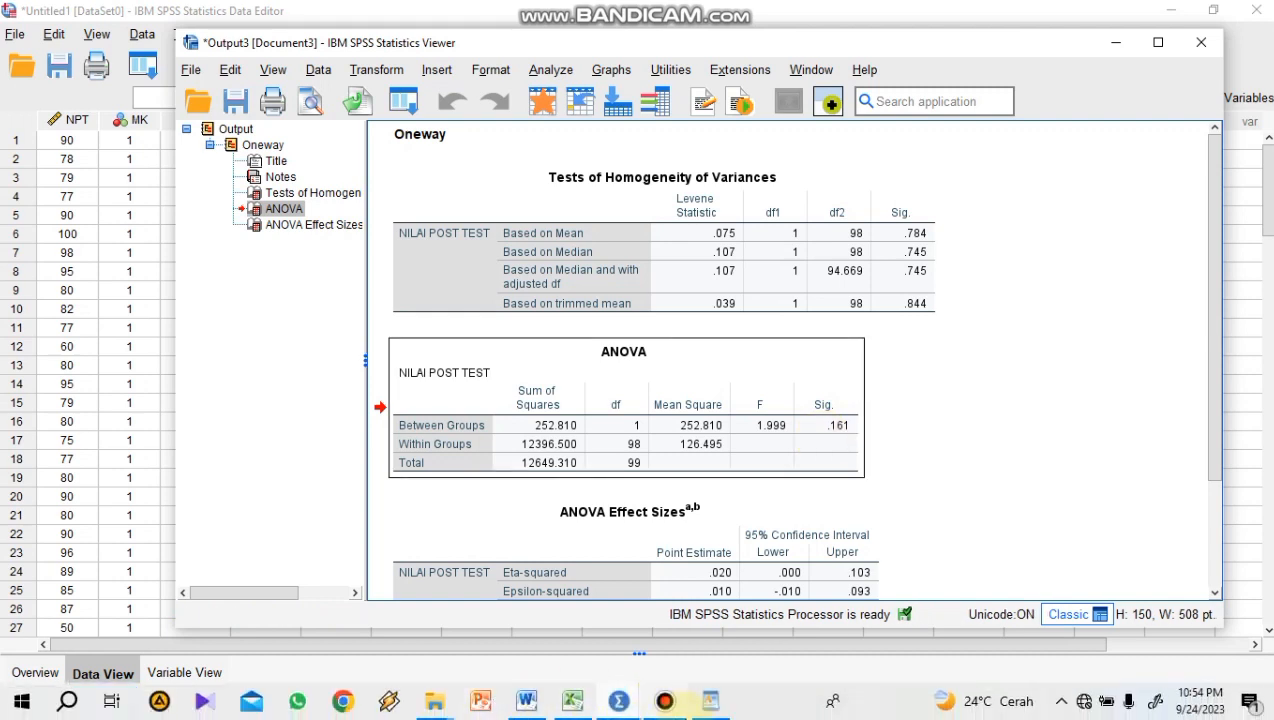